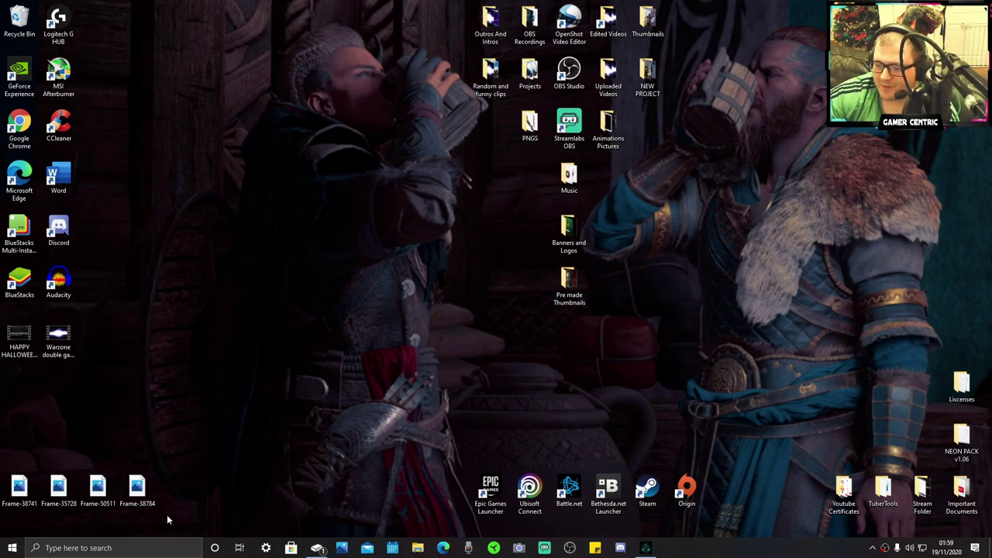
click(145, 550)
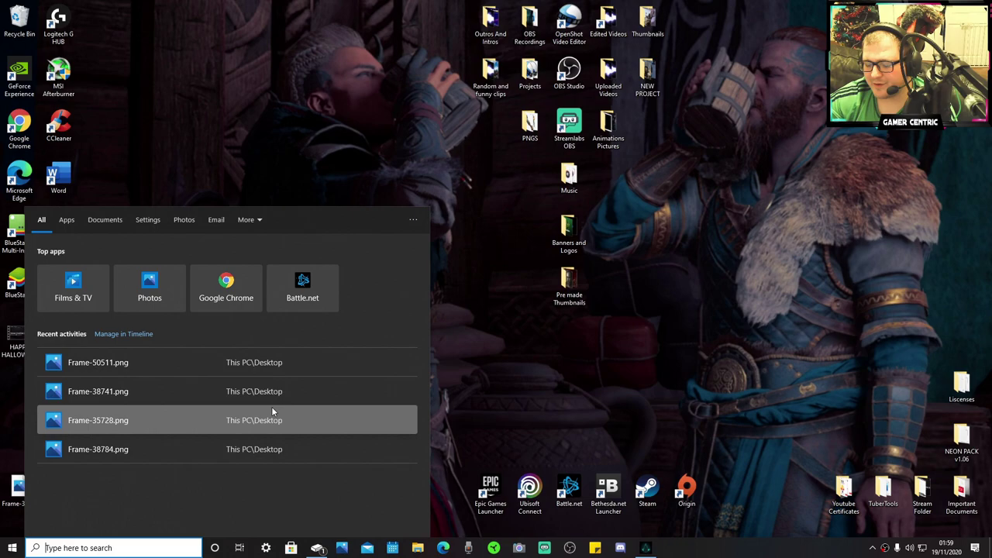
text(game)
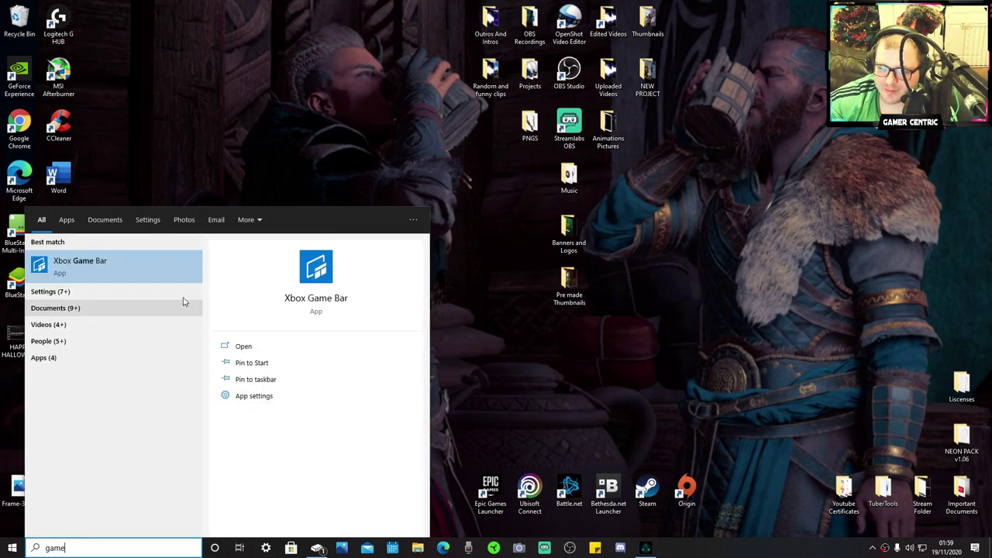
click(97, 265)
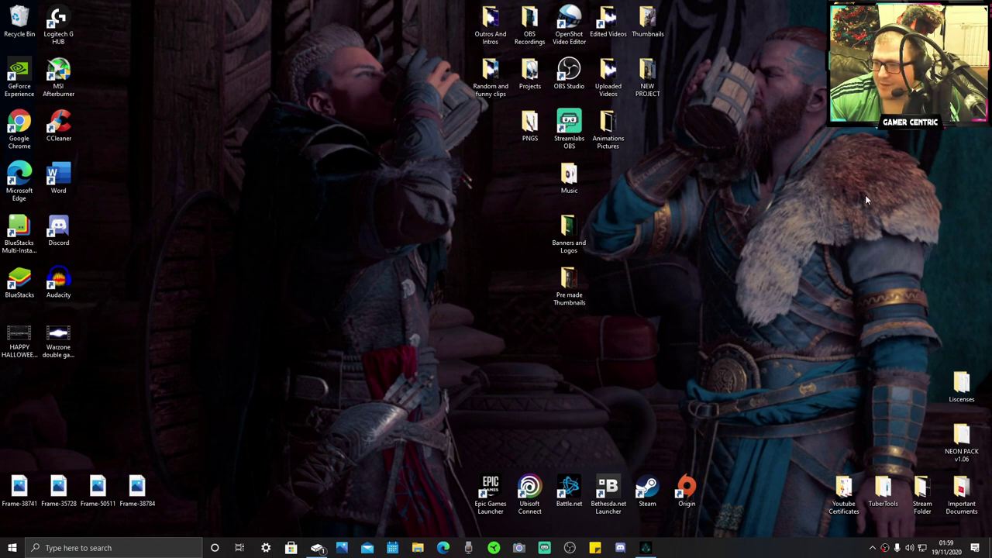
Find the Windows Game Mode settings through a search, check the Game Mode switch, and close Settings.
click(145, 547)
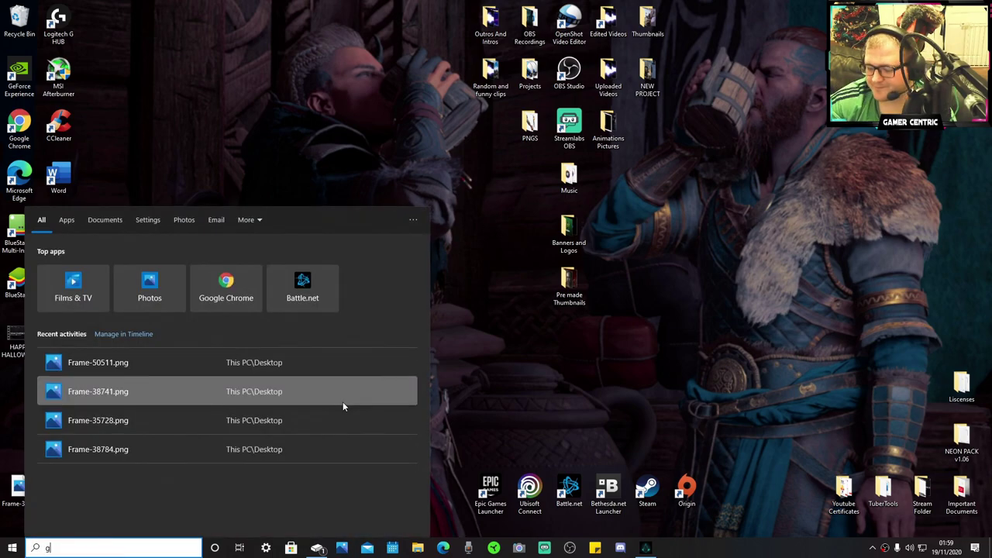
text(game mode)
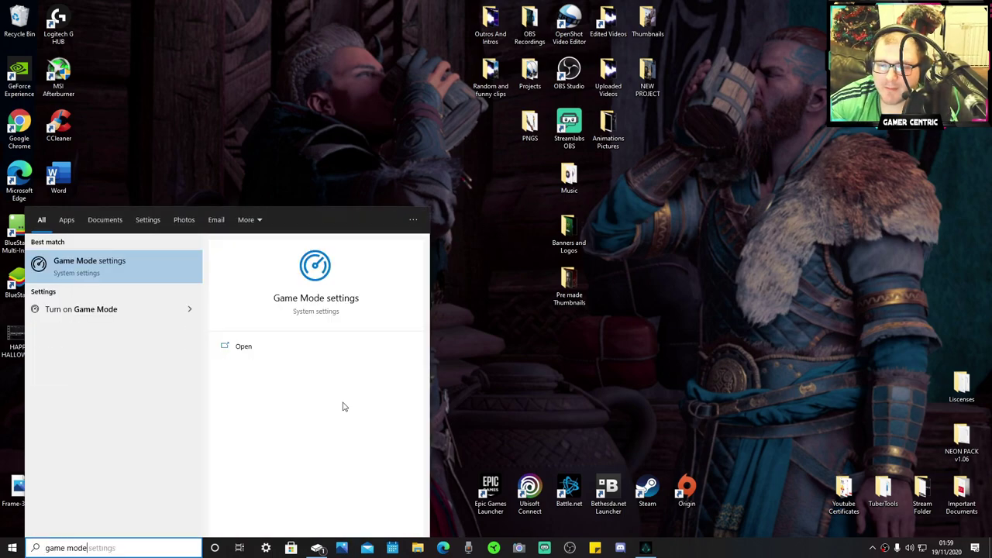
click(122, 277)
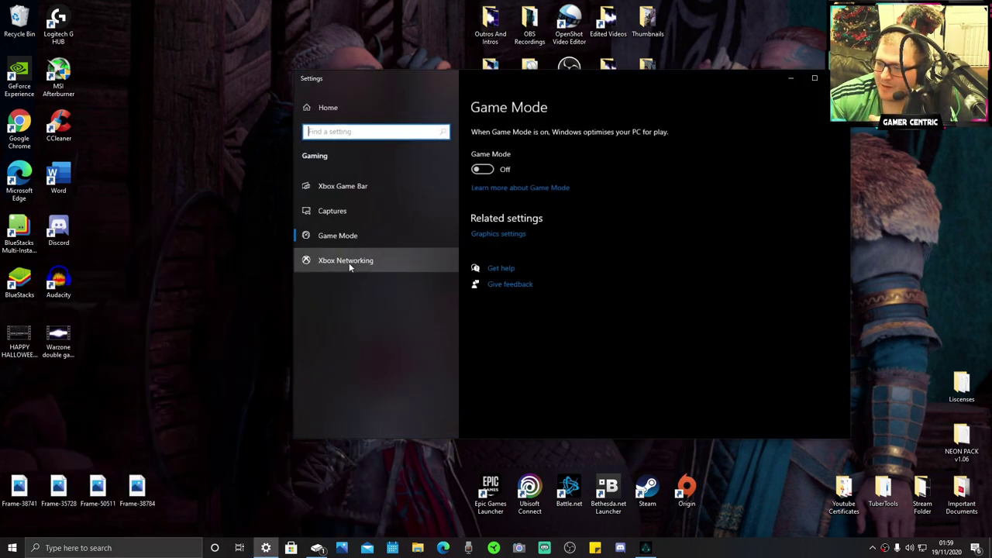
click(838, 77)
Open the advanced system settings, review the visual effects in Performance Options, and close both dialogs.
click(110, 547)
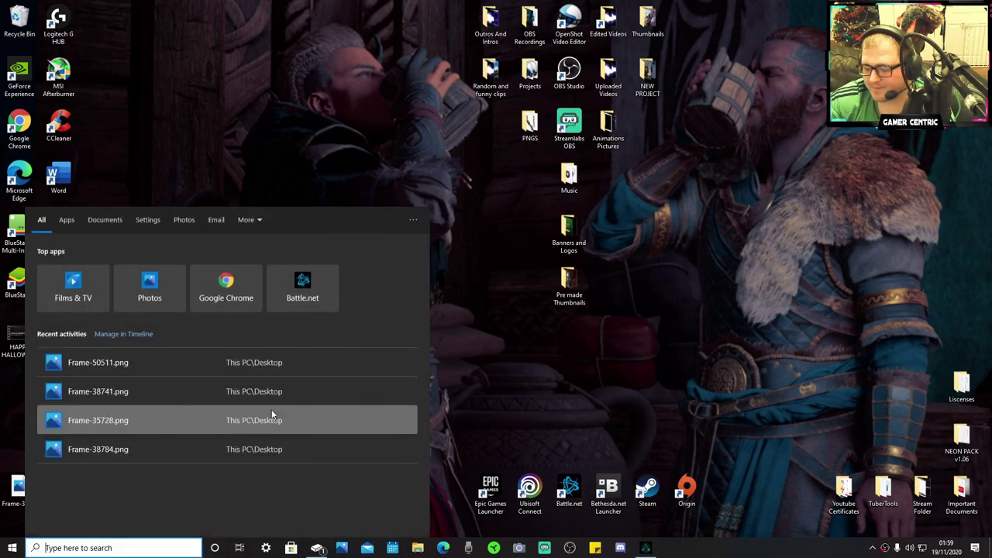
text(advanced s)
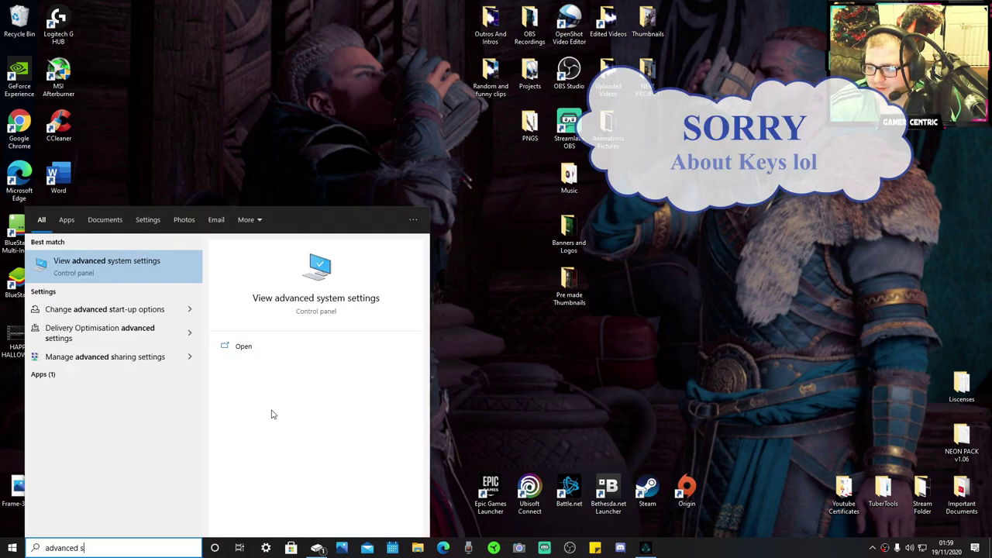
text(ystem setti)
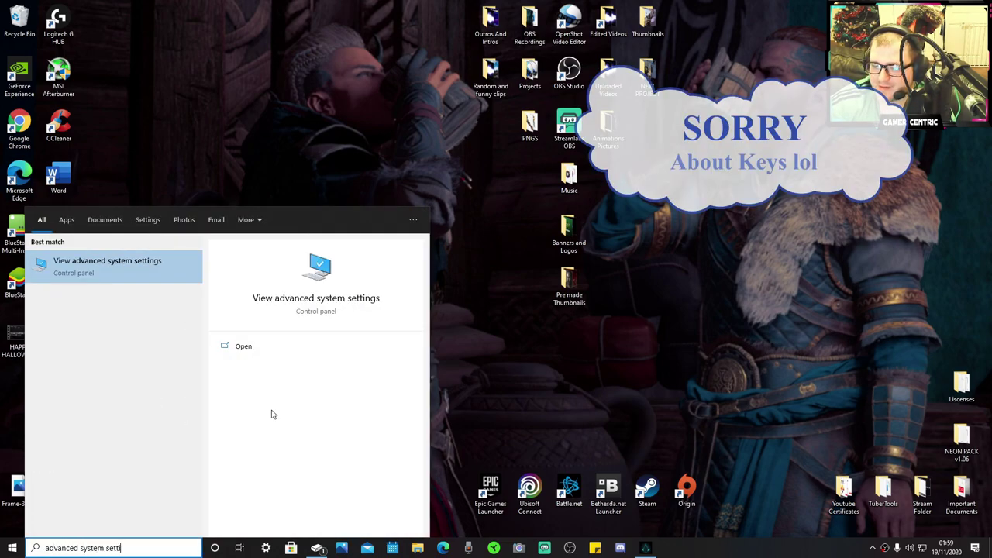
text(ngs)
click(128, 272)
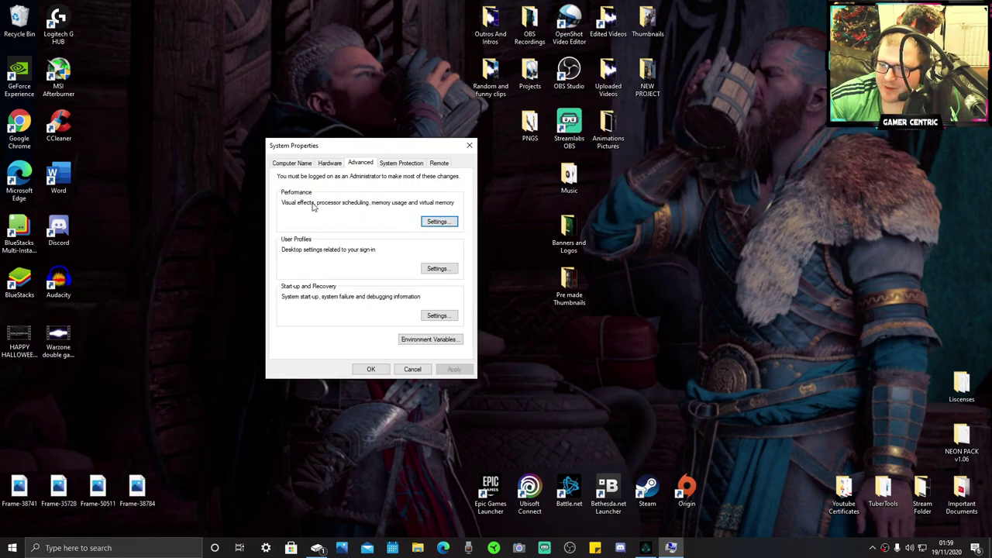
click(438, 222)
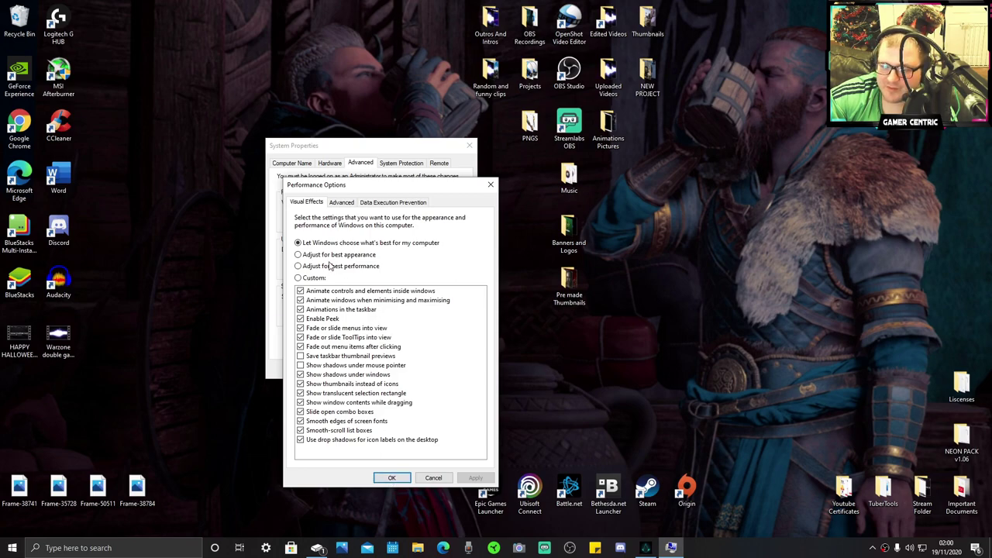
click(393, 478)
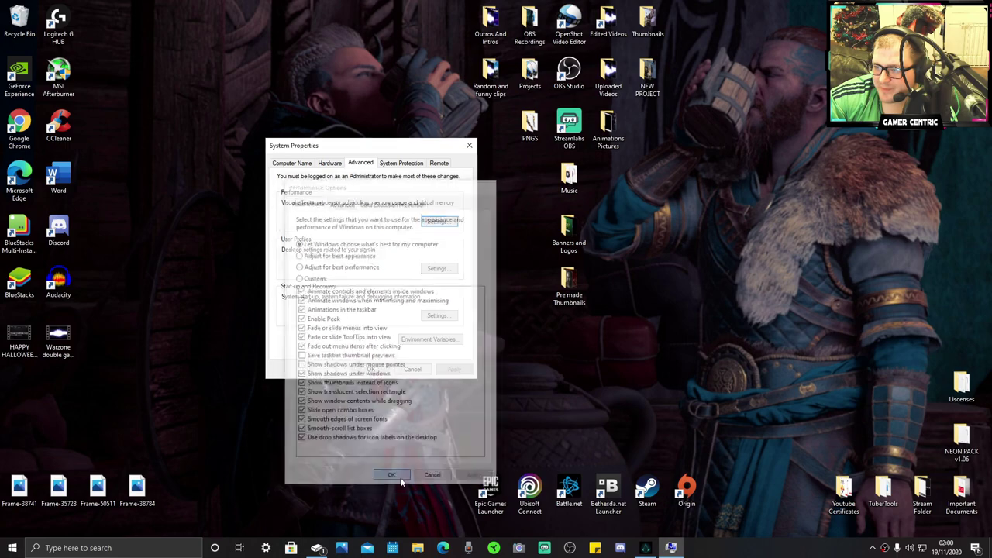
click(468, 147)
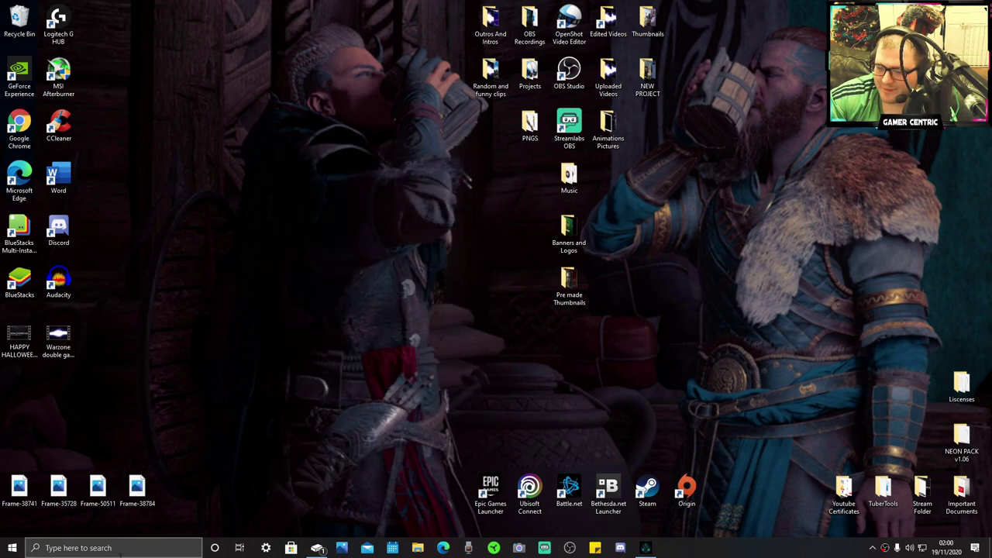
Open Power & sleep settings, review the selected power plan in the additional power settings, and close both windows.
click(85, 547)
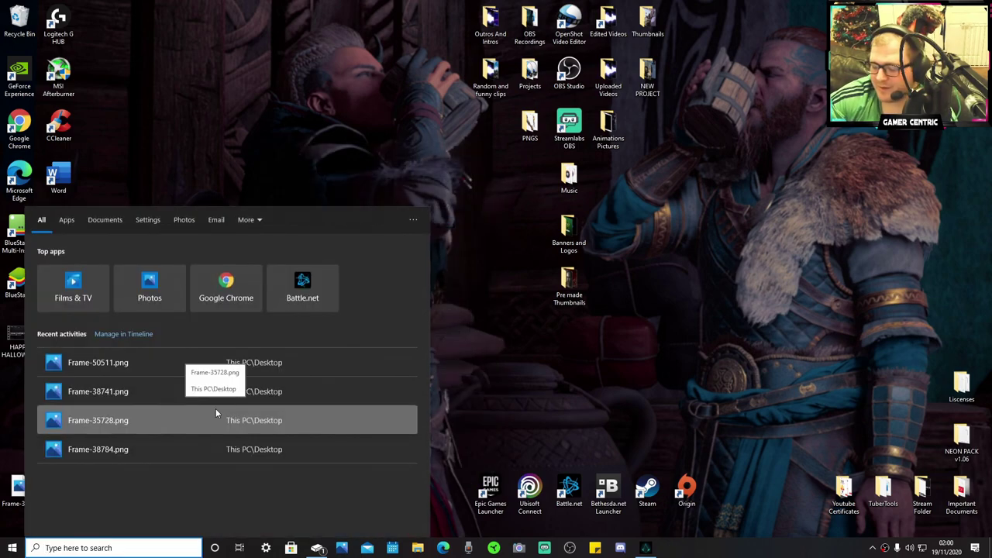
text(pow)
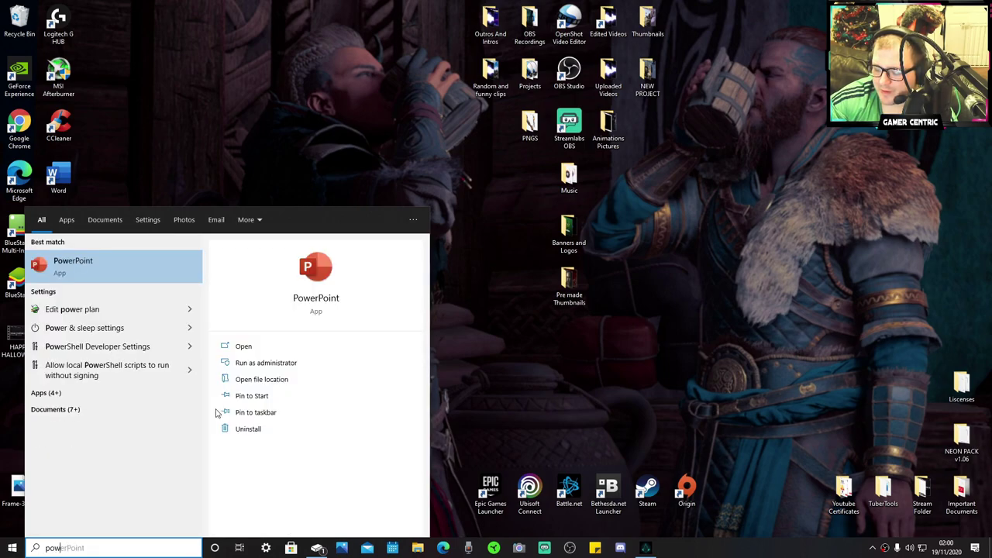
text(er optio)
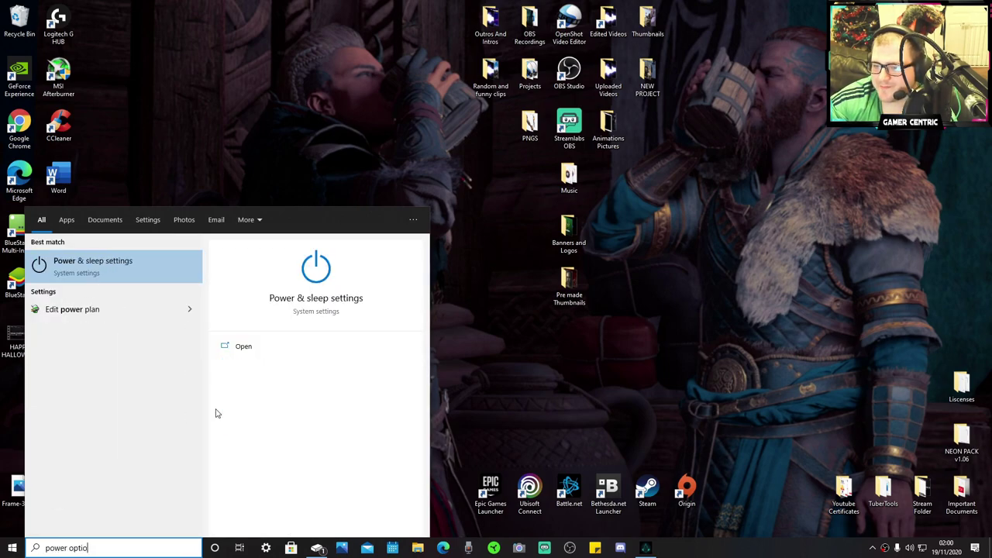
text(ns)
click(130, 266)
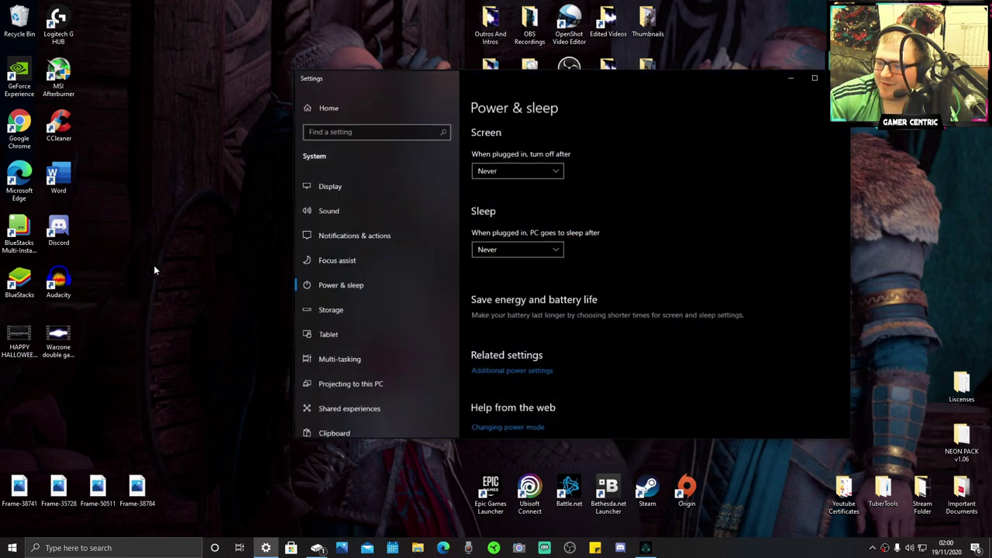
click(511, 372)
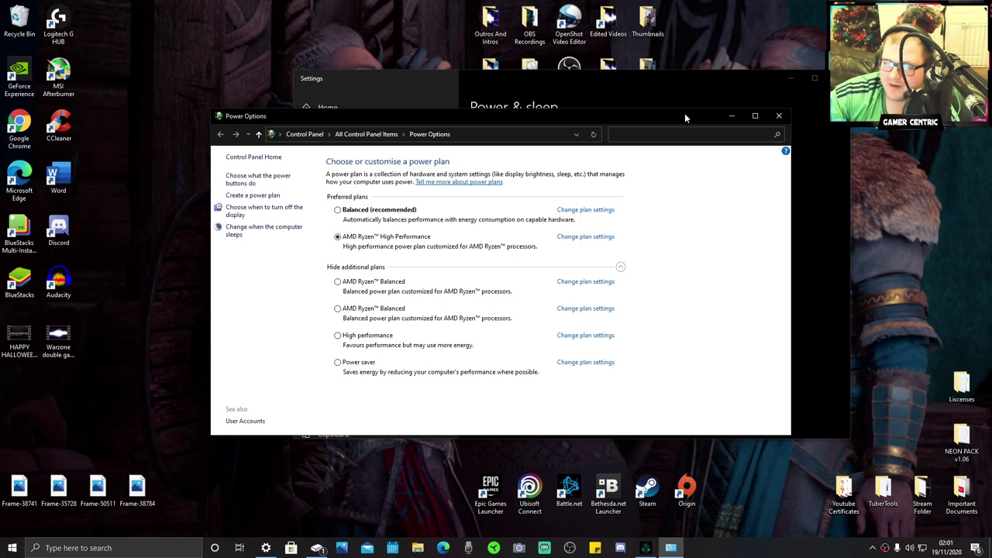
click(778, 116)
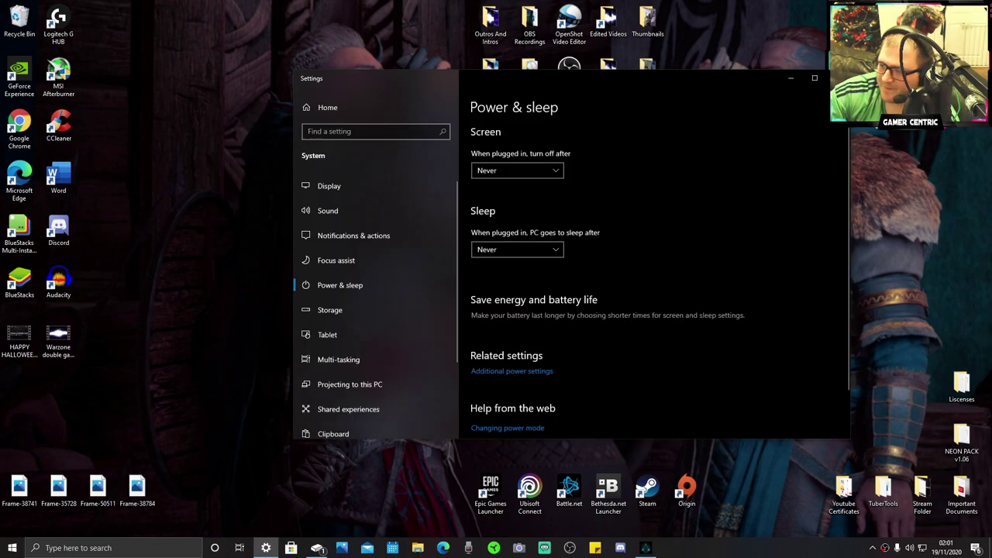
click(833, 77)
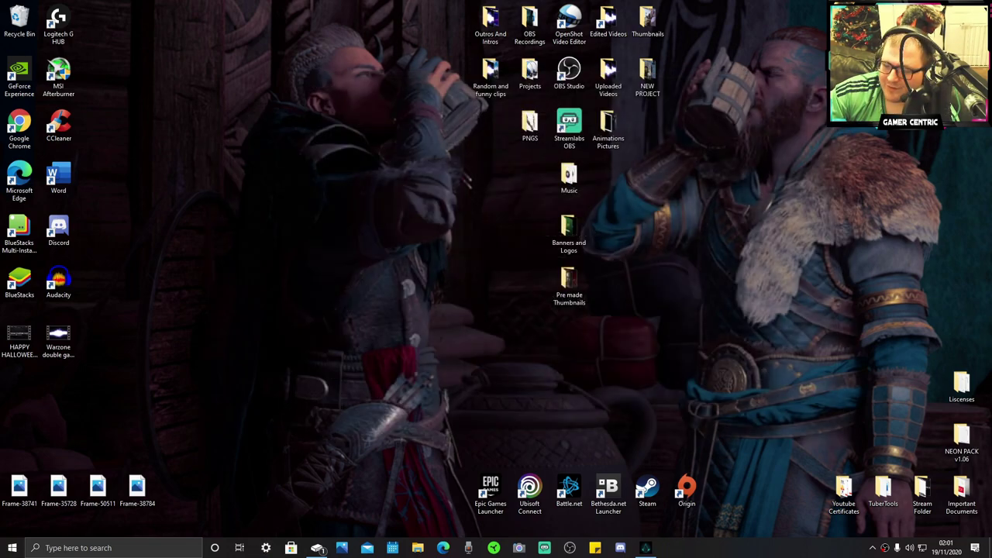
Open the NVIDIA Control Panel from the desktop and move its window up so it is fully visible.
right_click(393, 299)
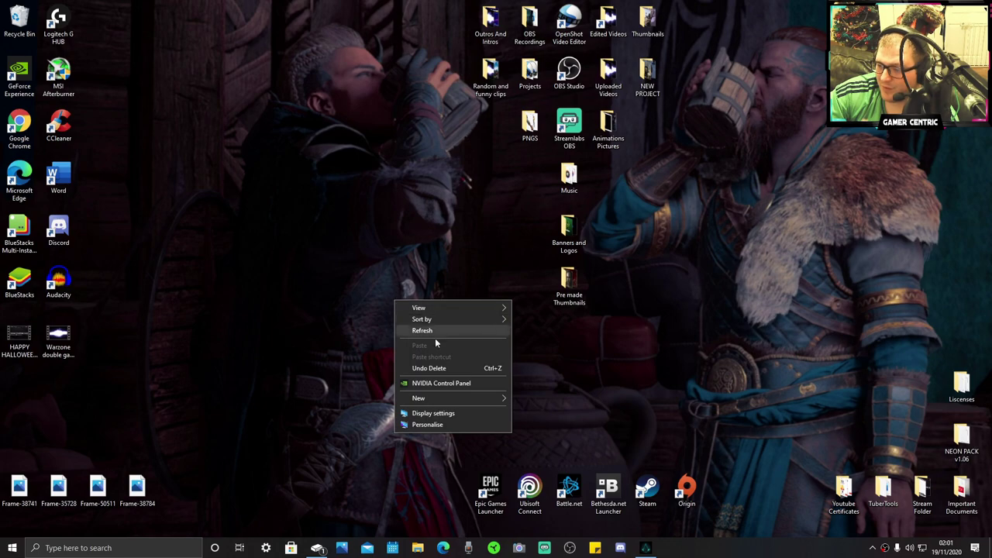
click(449, 384)
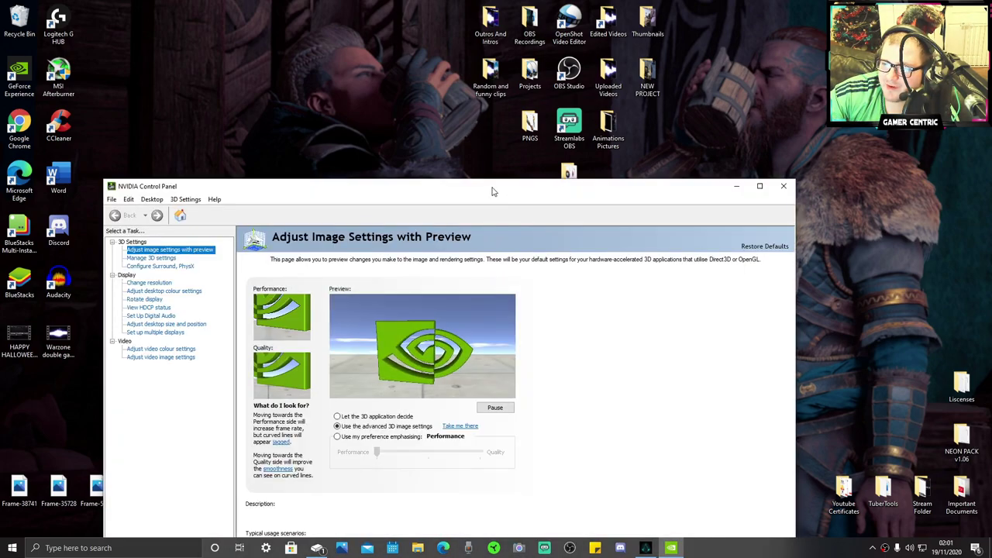
drag(493, 192, 539, 38)
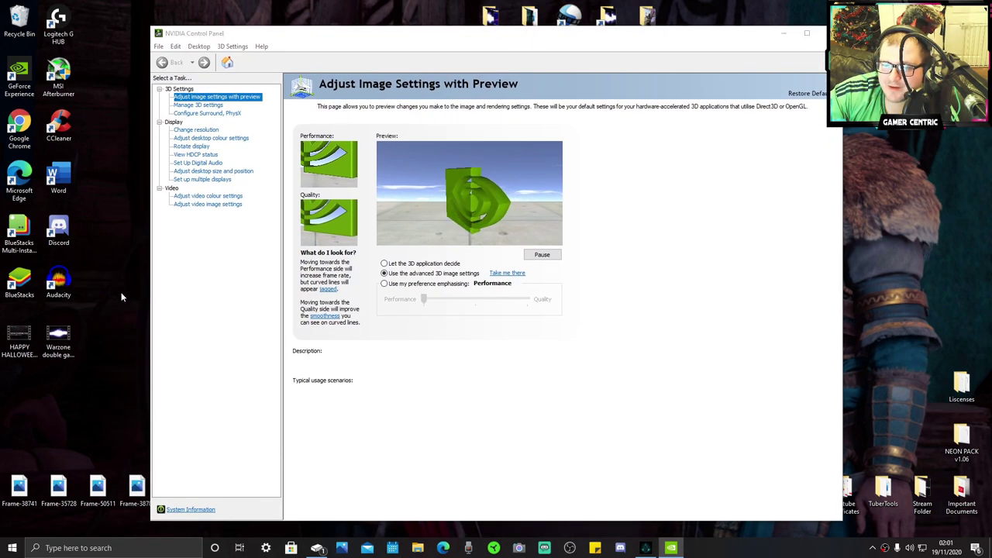
right_click(121, 297)
click(75, 397)
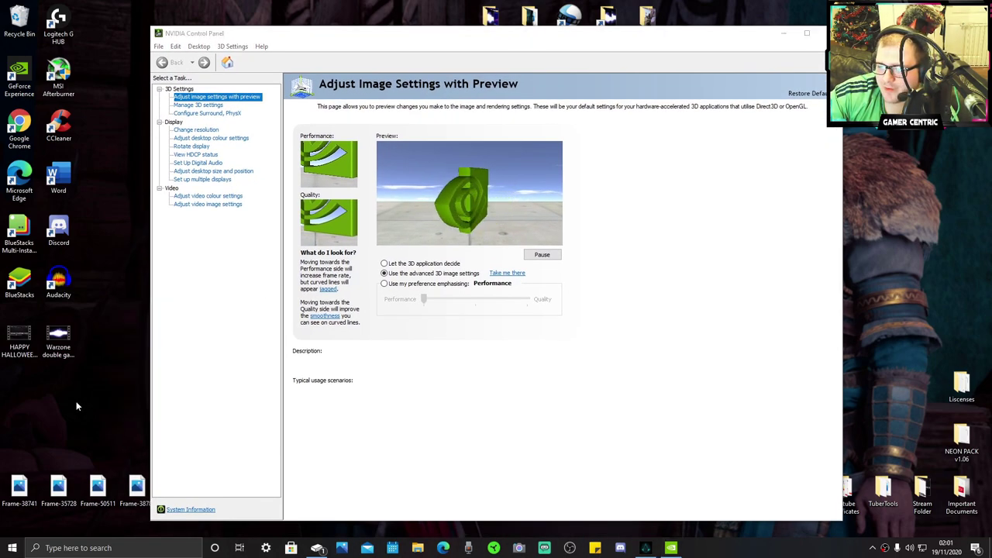
In Manage 3D settings, choose Assassin's Creed Valhalla as the program to customise and dismiss the dialog for adding programs.
click(198, 105)
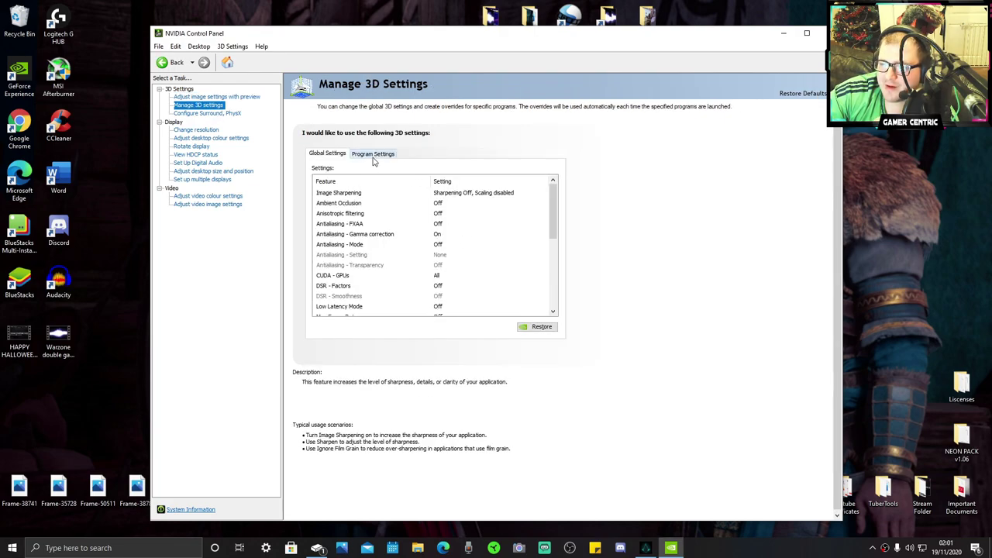
click(373, 154)
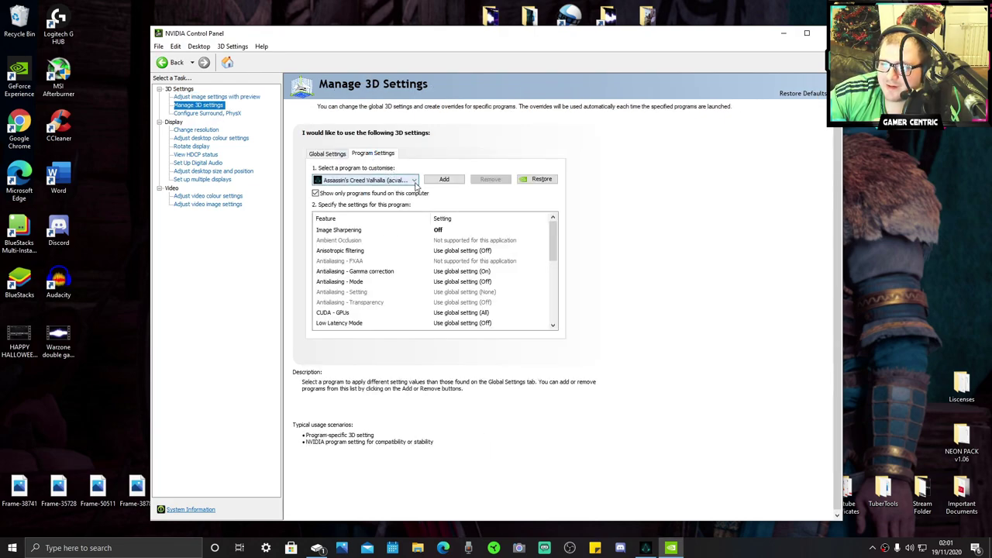
click(414, 181)
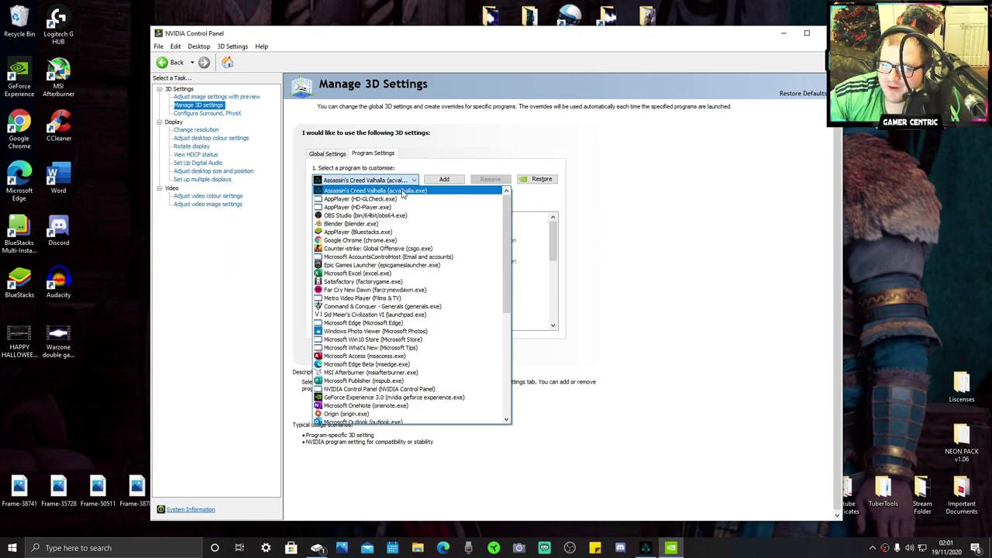
click(404, 190)
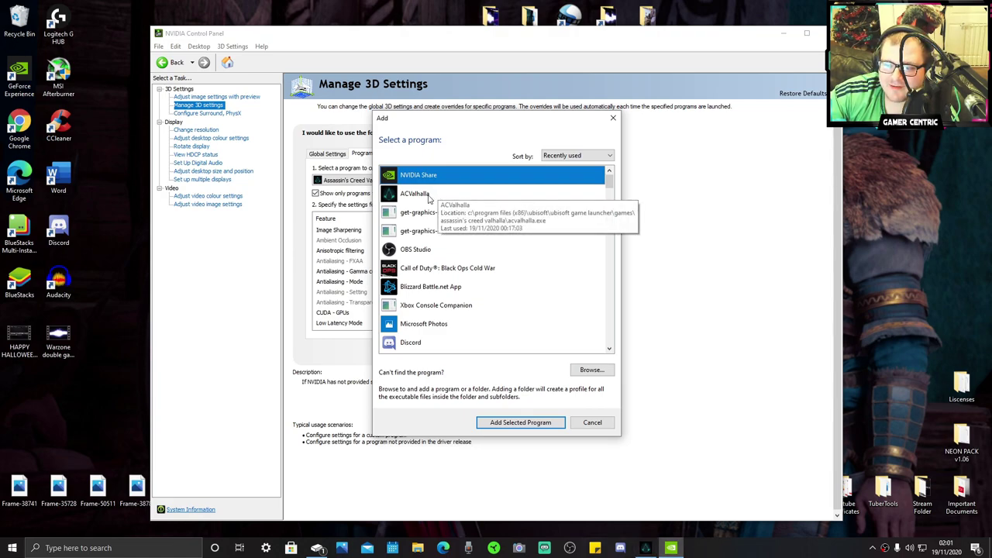
click(612, 118)
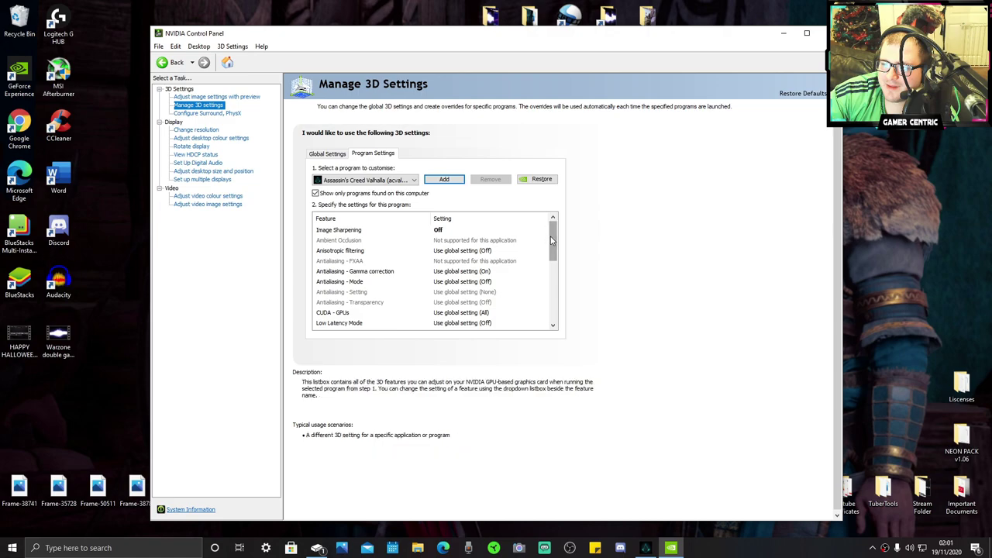
For Assassin's Creed Valhalla, keep OpenGL rendering GPU on GeForce RTX 2060 and set Power management mode to Prefer maximum performance.
scroll(551, 241, down, 3)
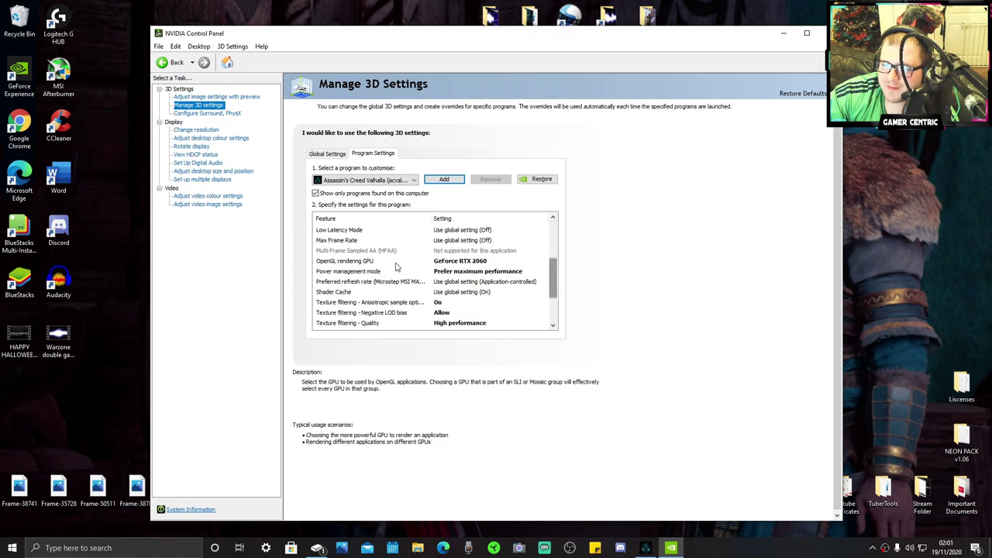
click(467, 262)
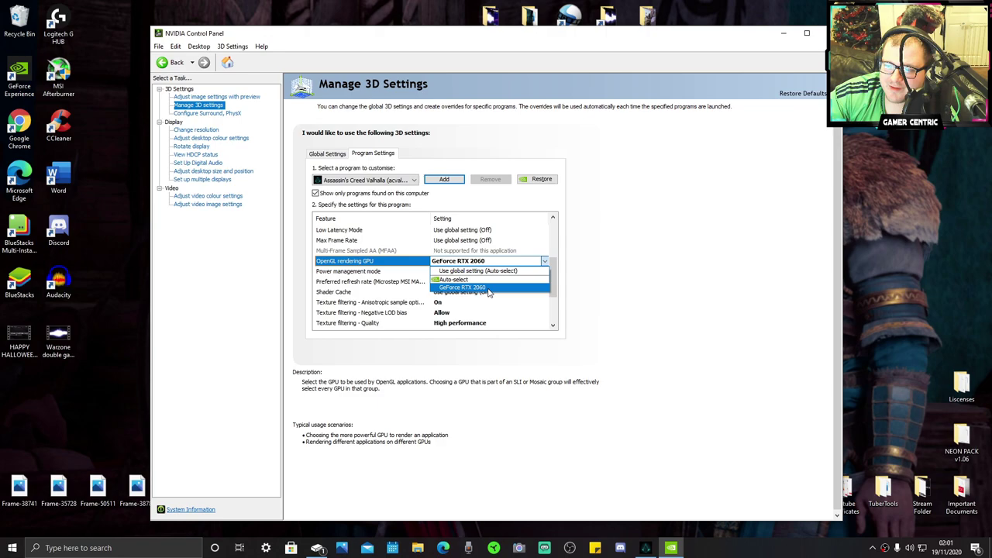
click(496, 264)
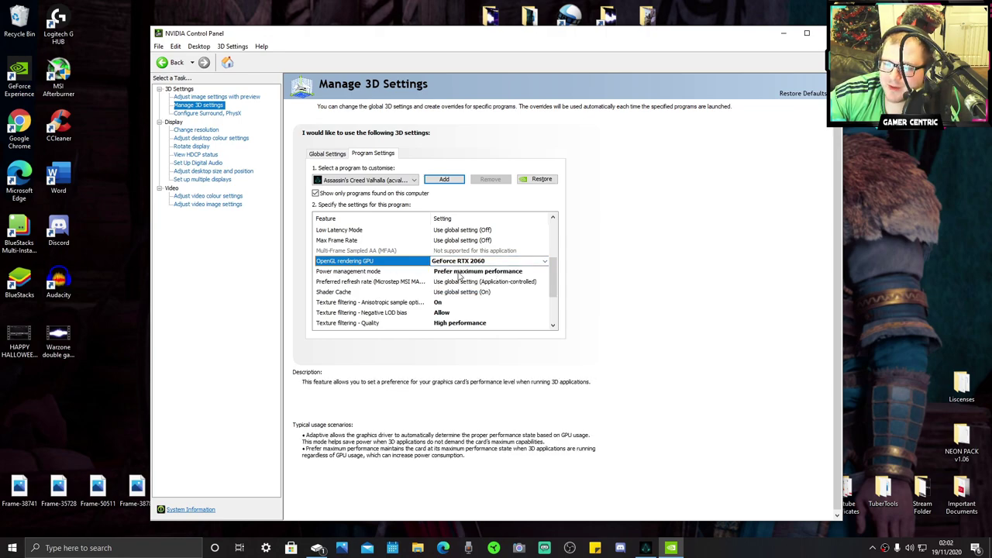
click(458, 276)
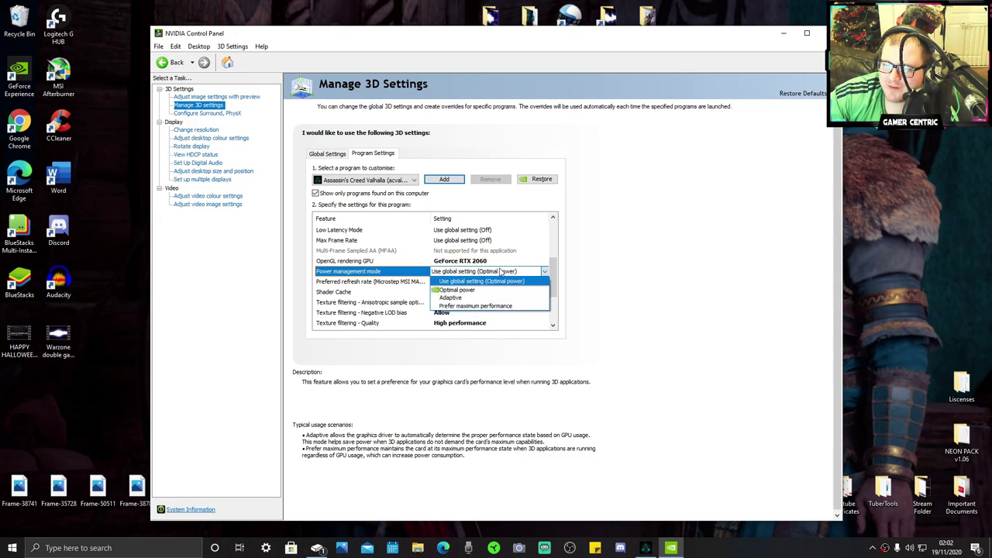
click(475, 306)
click(481, 271)
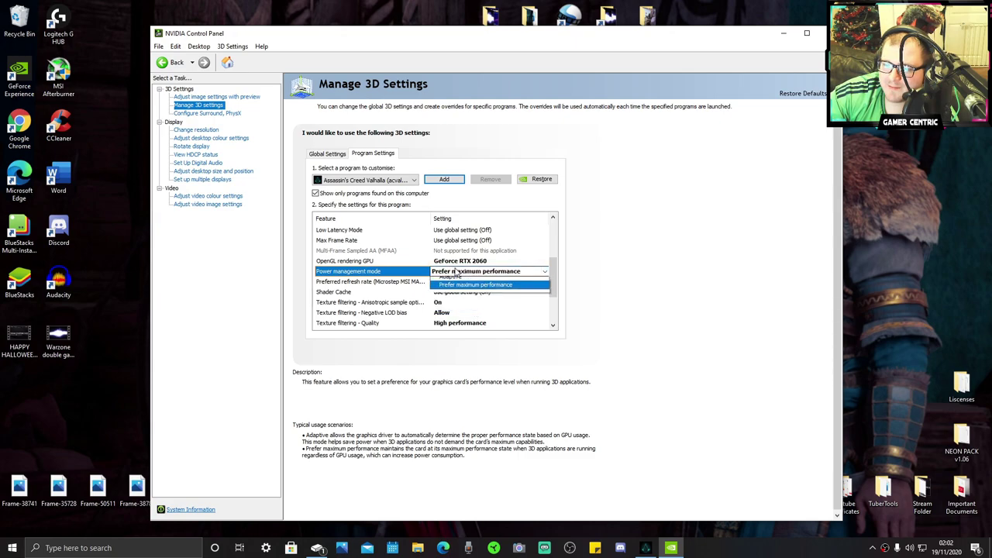
click(559, 255)
scroll(548, 301, down, 1)
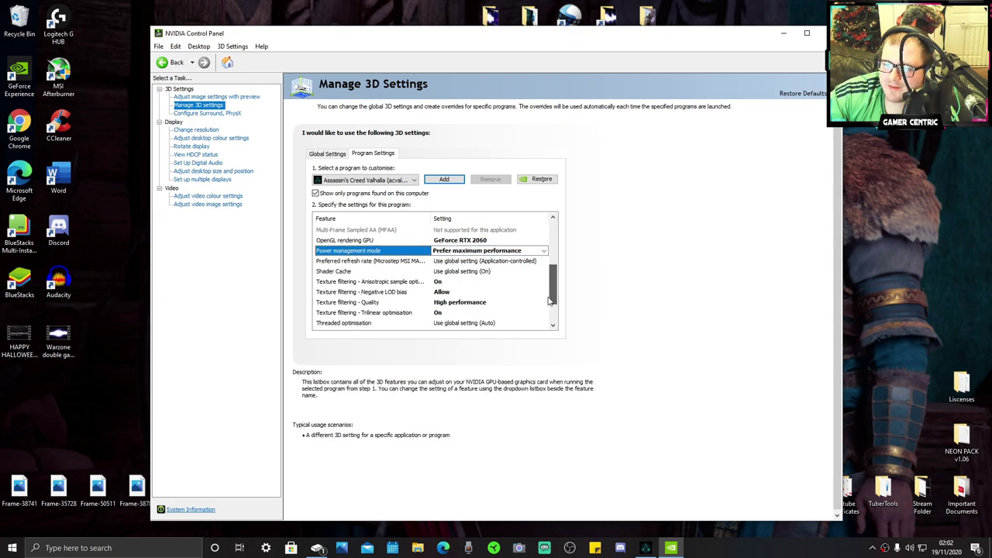
Check the options for Texture filtering - Quality for Assassin's Creed Valhalla and keep it on High performance.
scroll(549, 300, down, 1)
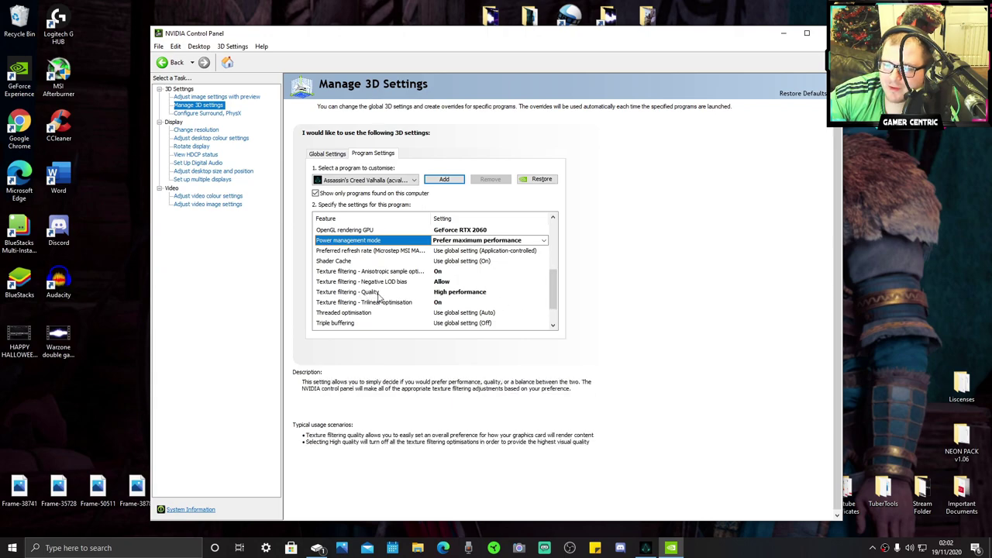
click(455, 297)
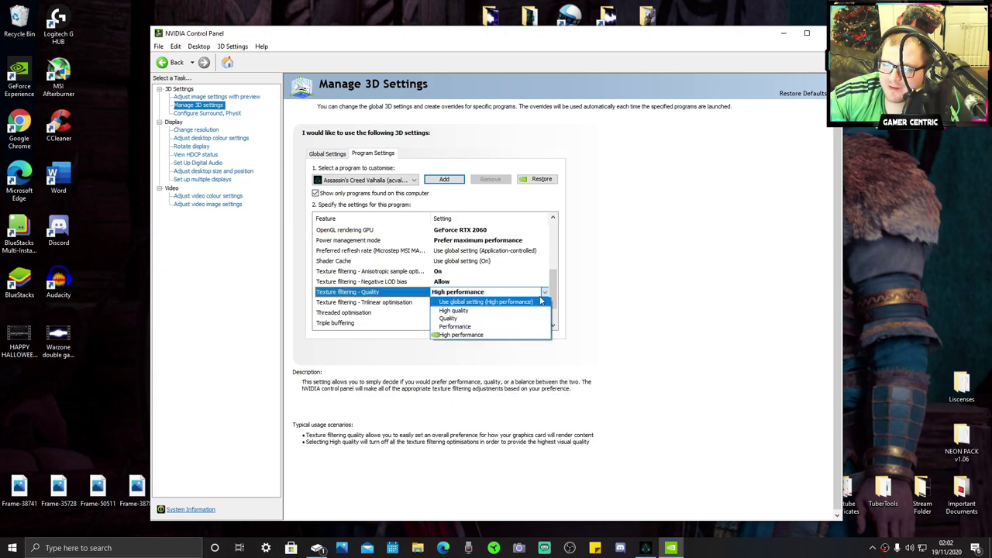
click(545, 297)
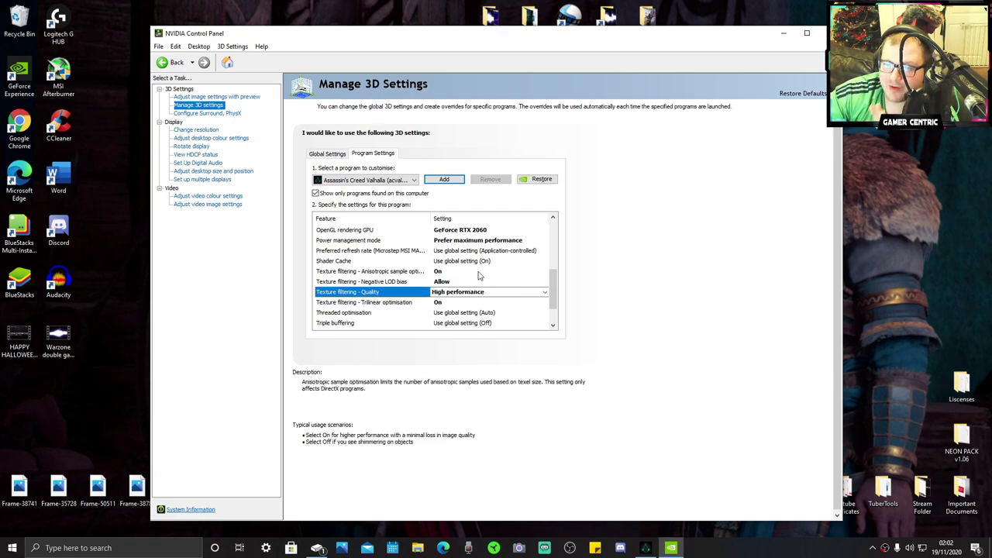
View the Adjust image settings with preview page and close the NVIDIA Control Panel.
click(206, 97)
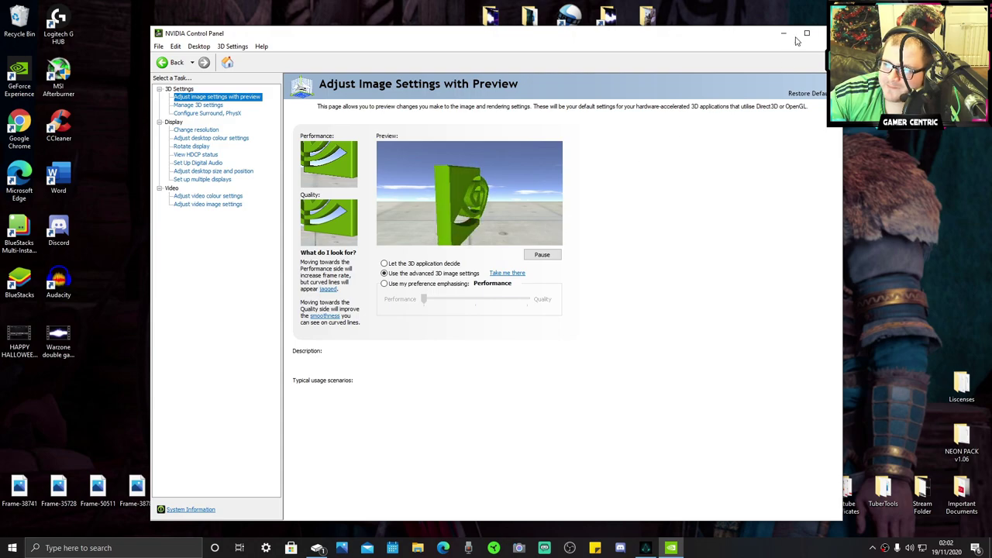
click(826, 32)
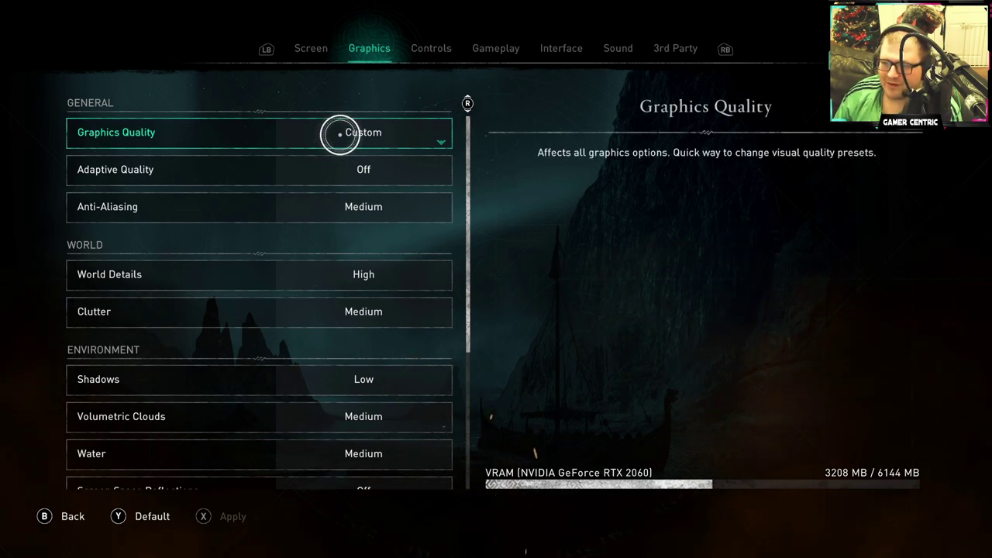
In the Assassin's Creed Valhalla graphics settings, review the Anti-Aliasing levels and keep it on Medium.
scroll(340, 135, down, 1)
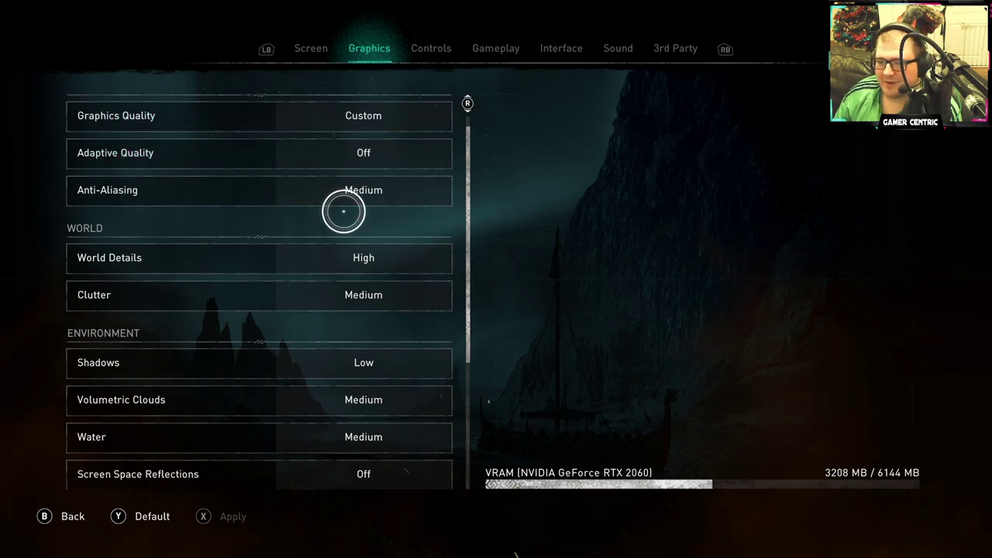
click(350, 190)
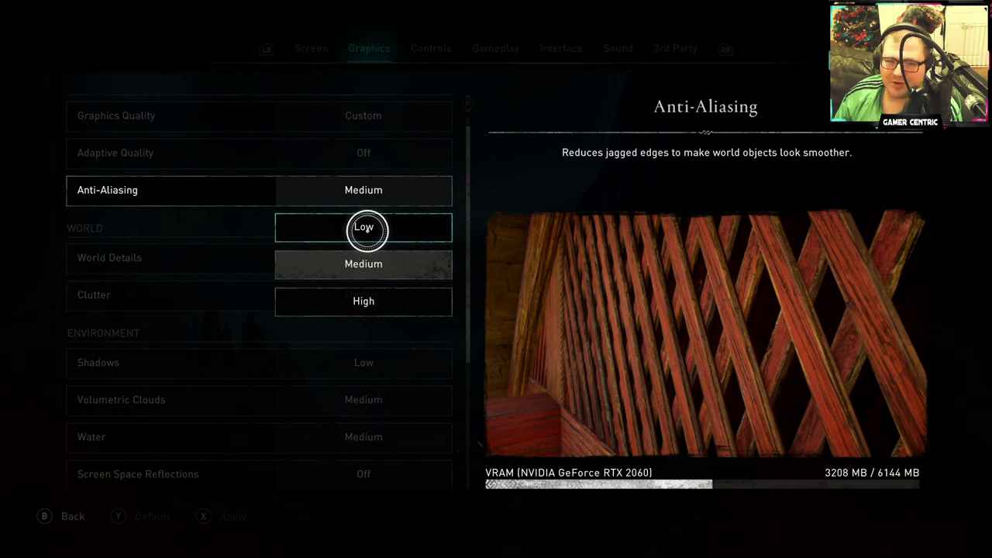
click(364, 264)
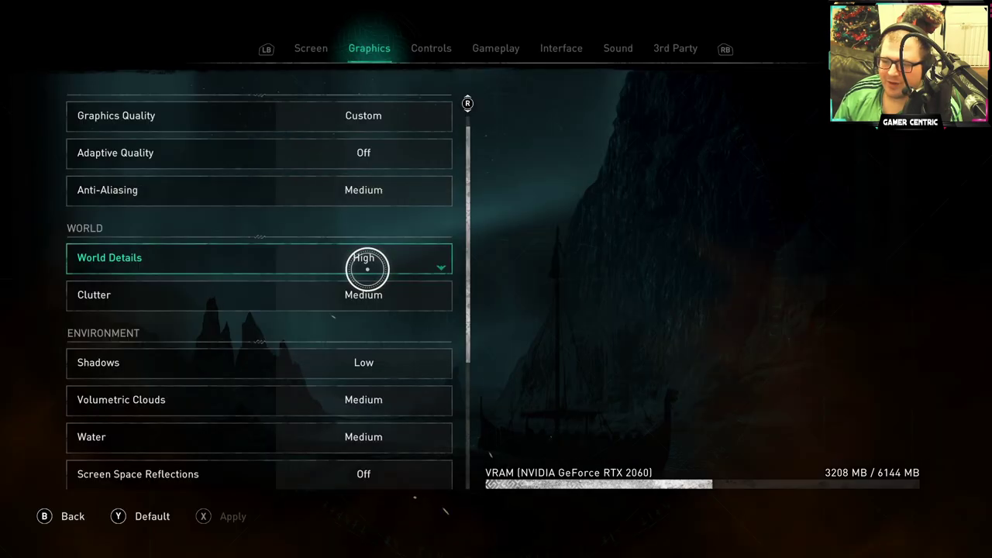
Review the World section's quality levels, keeping World Details on High and Clutter on Medium.
click(364, 261)
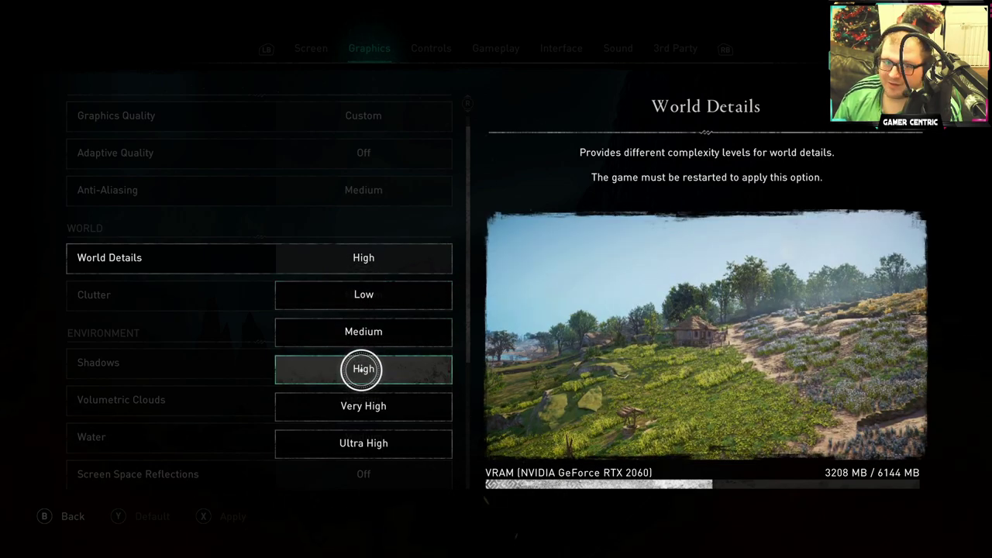
click(363, 369)
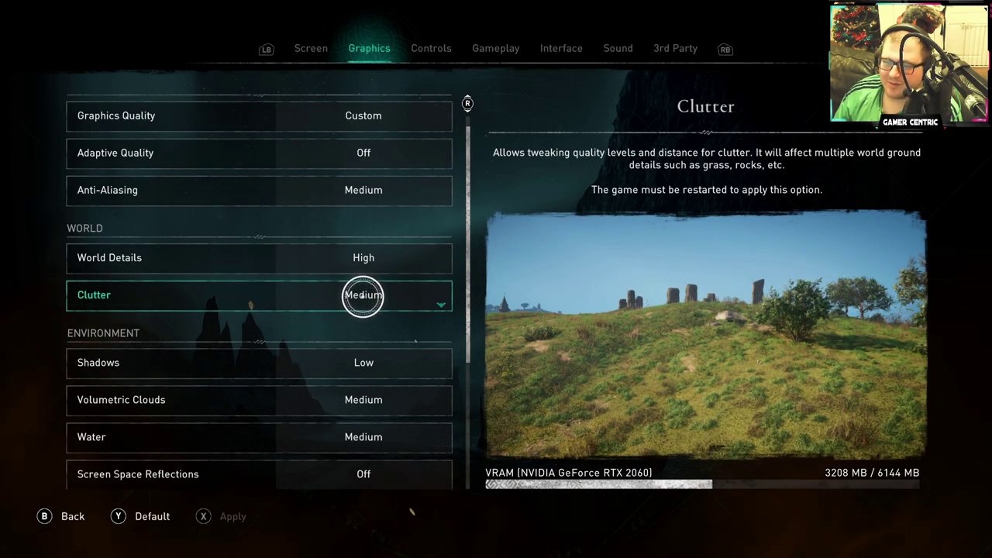
click(364, 304)
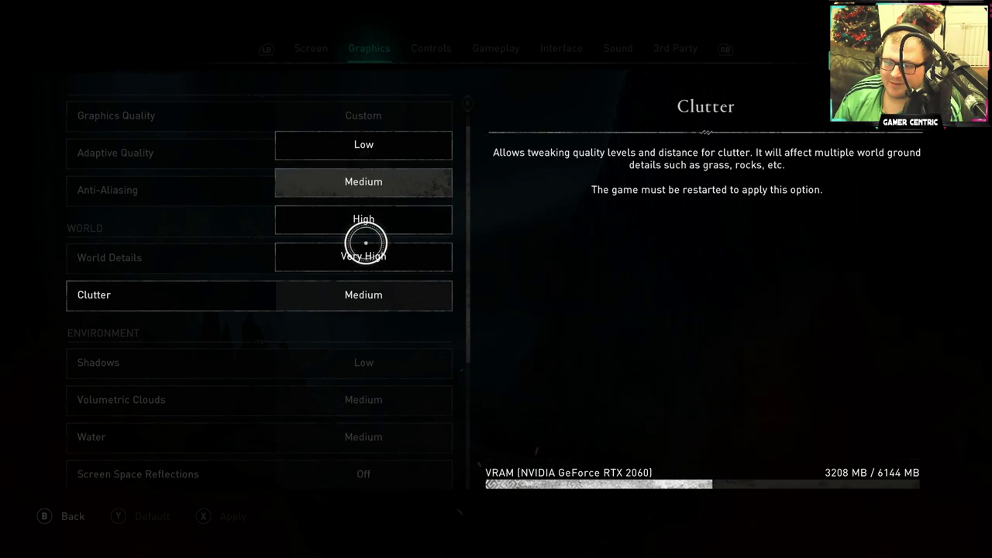
click(365, 195)
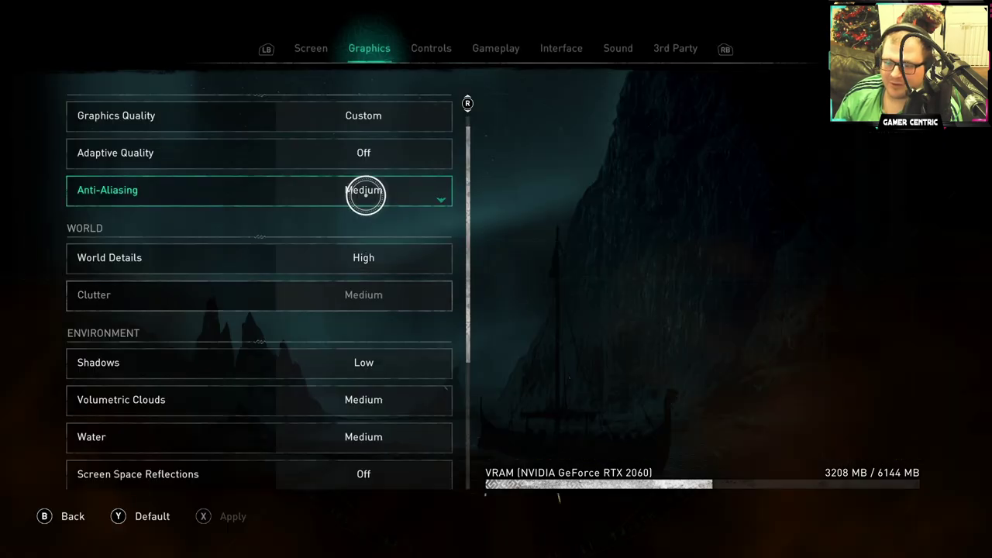
Review the Environment quality levels, keeping Shadows on Low and Volumetric Clouds on Medium.
scroll(365, 287, down, 1)
scroll(365, 302, down, 1)
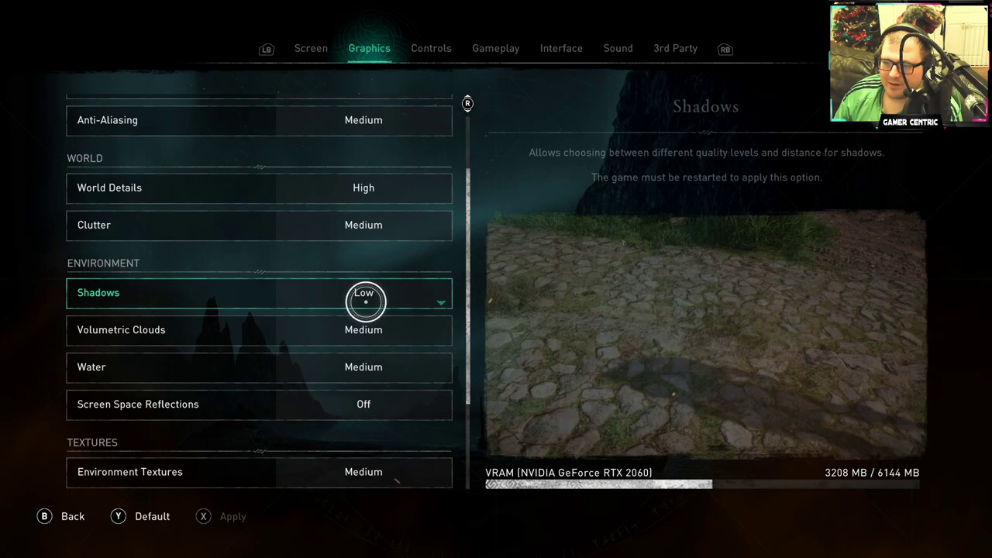
click(365, 295)
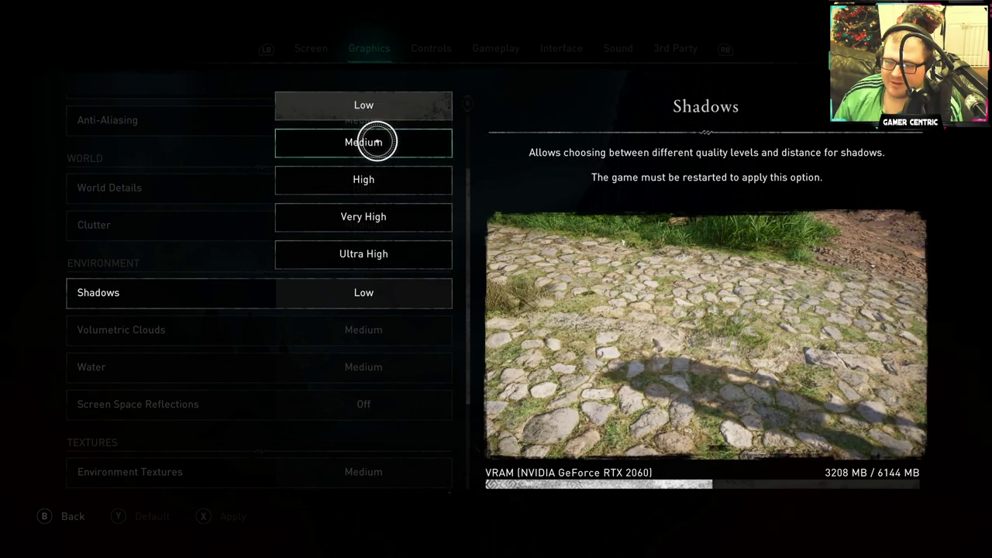
key(Escape)
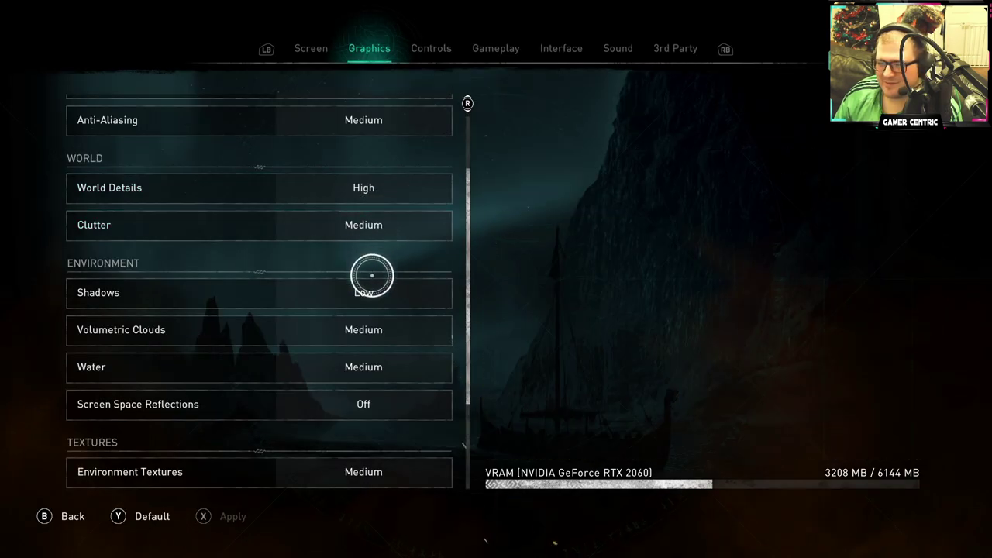
click(370, 339)
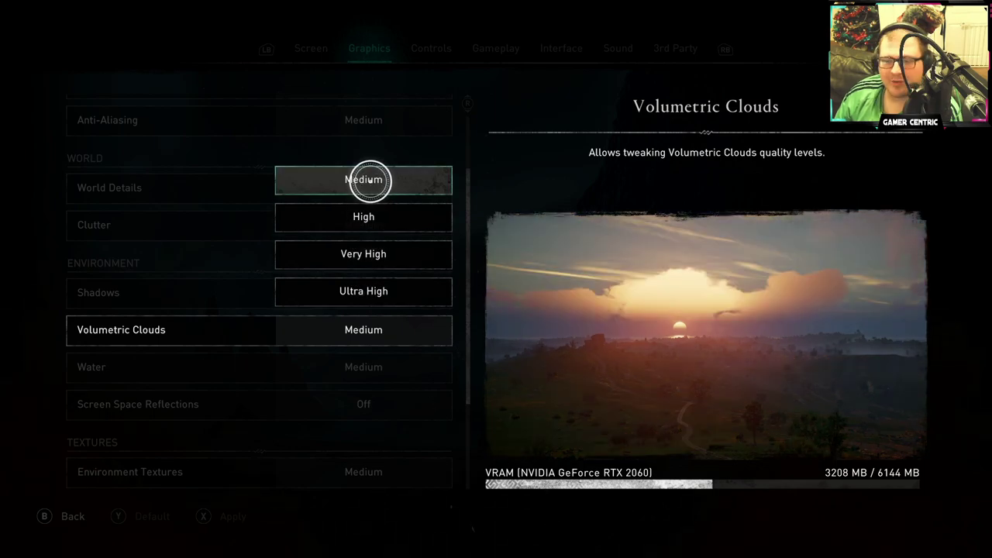
click(369, 180)
Try Environment Textures on High to compare its VRAM usage, and set it back to Medium.
scroll(370, 295, down, 1)
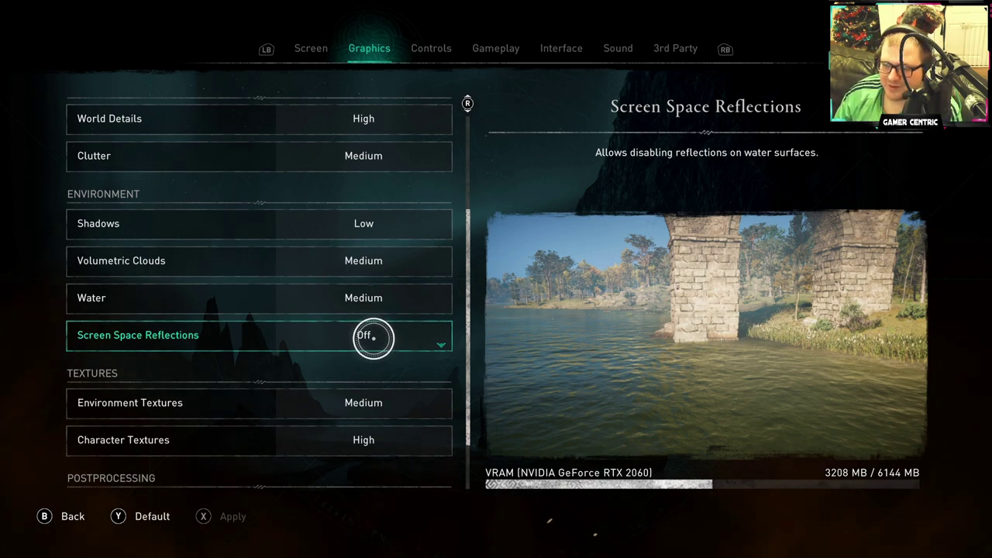
scroll(373, 337, down, 1)
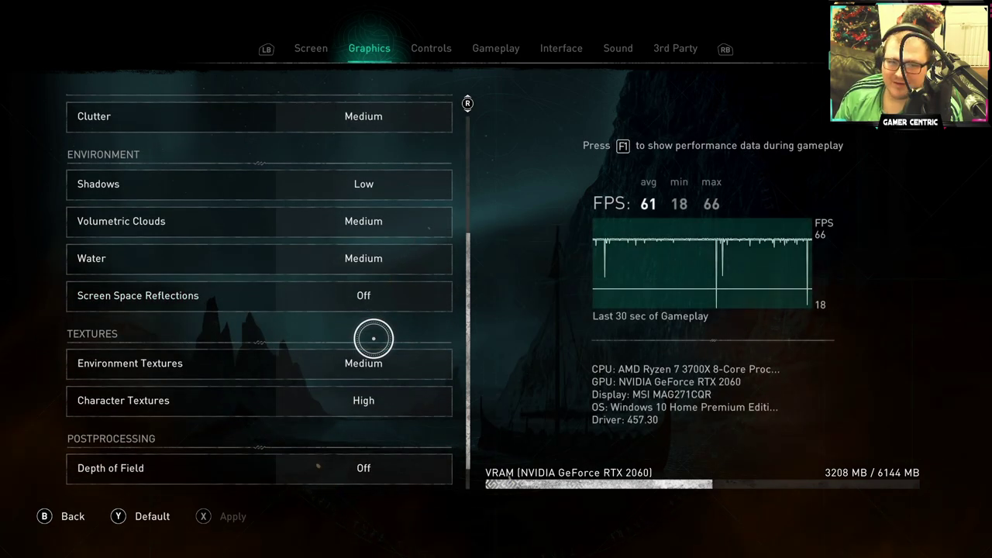
scroll(374, 337, down, 1)
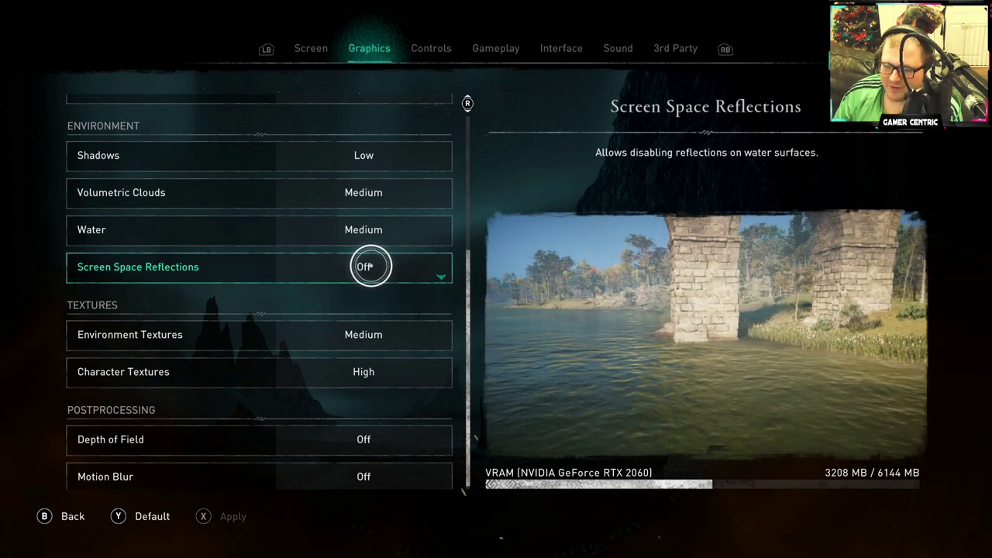
scroll(368, 271, down, 1)
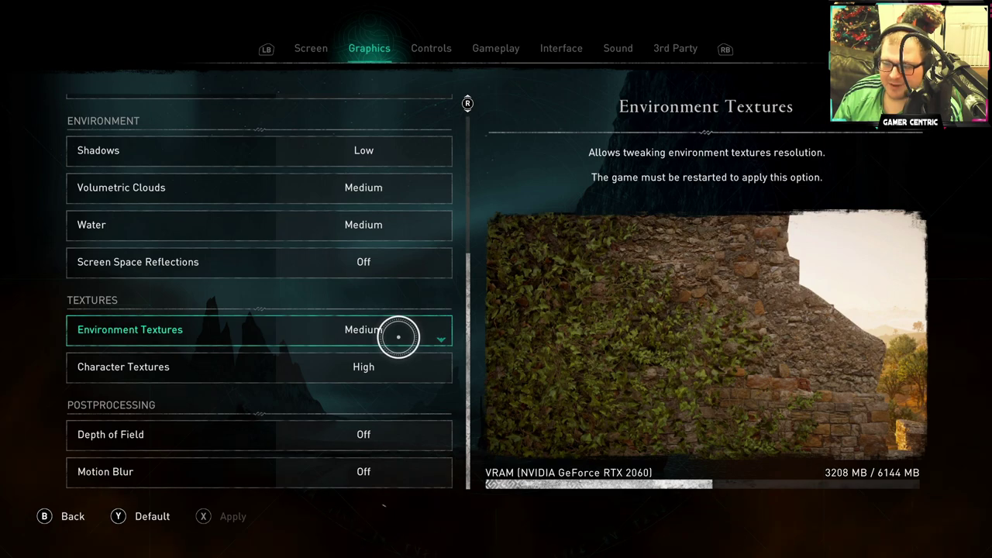
click(394, 334)
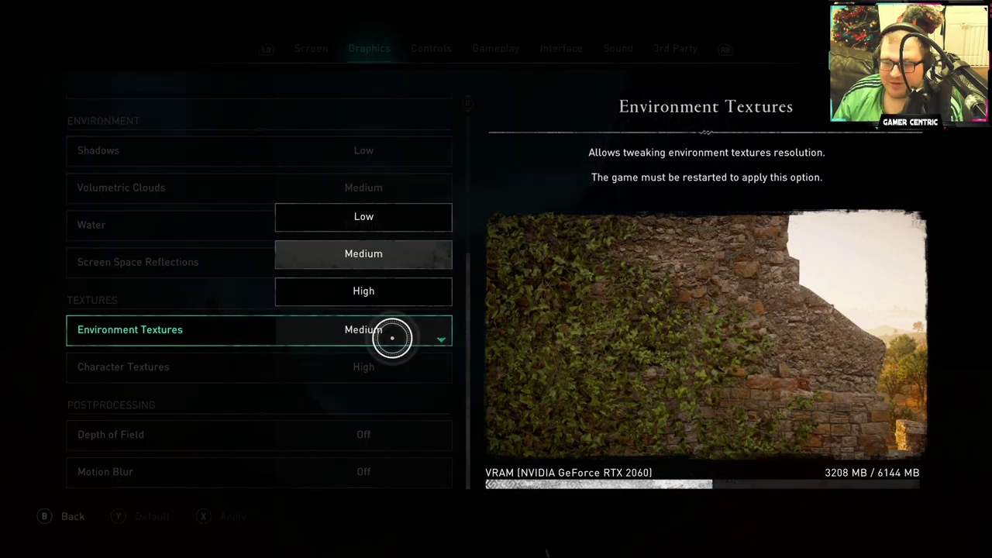
click(376, 293)
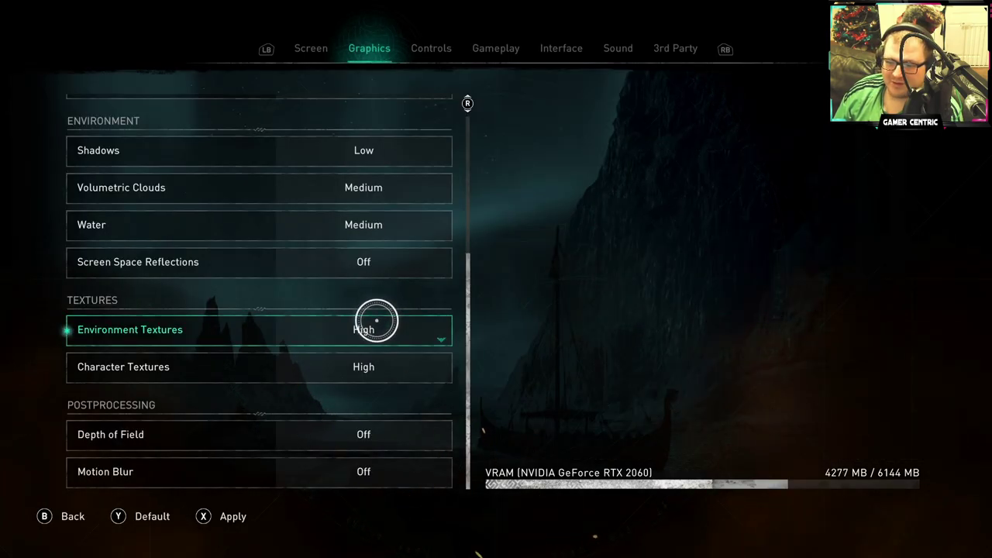
click(375, 328)
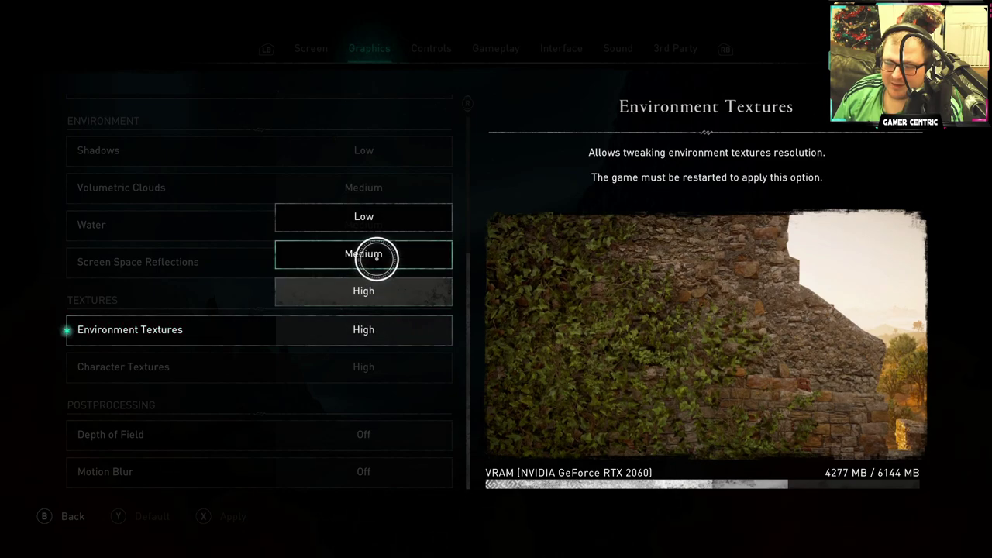
click(377, 255)
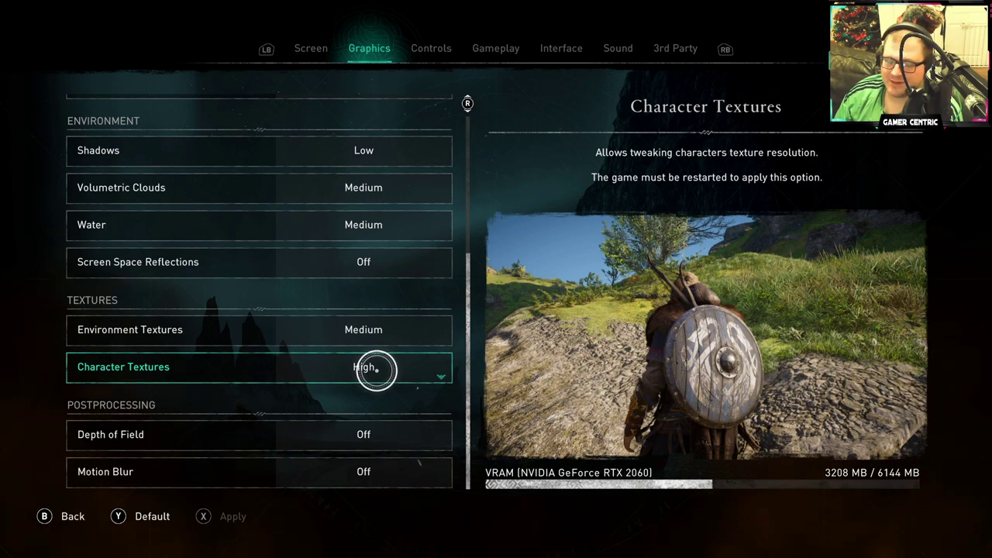
Check the Character Textures levels, keep it on High, and look over the full list of graphics settings.
click(376, 370)
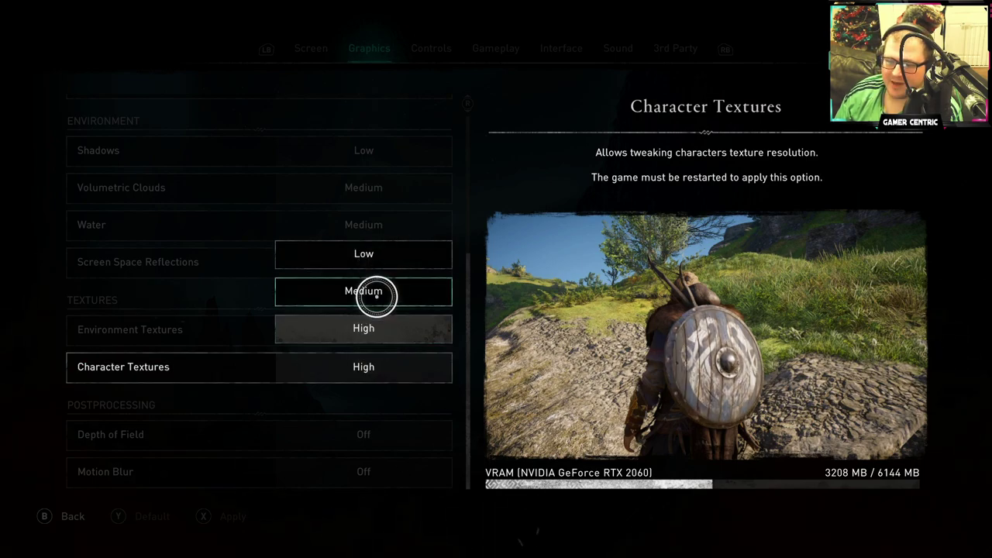
click(376, 301)
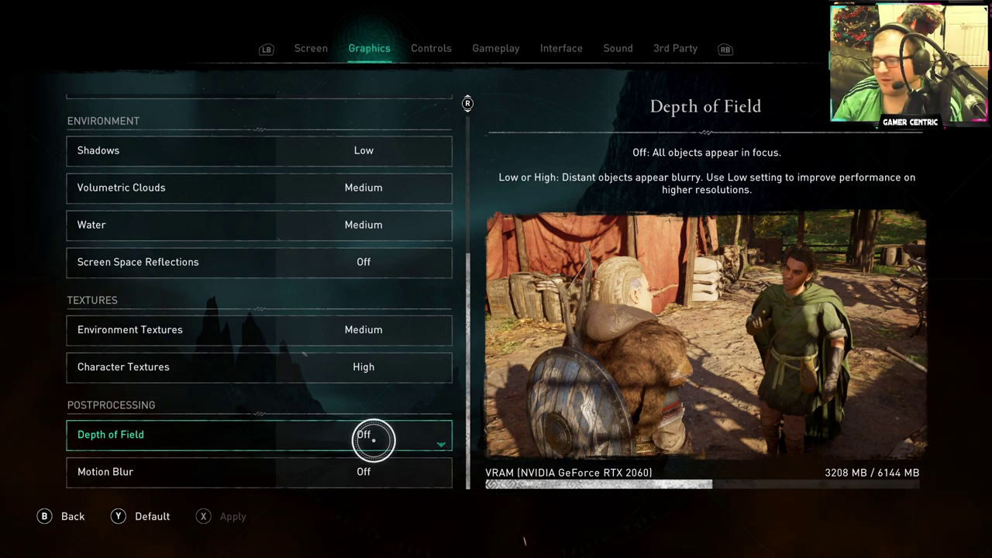
scroll(373, 434, up, 5)
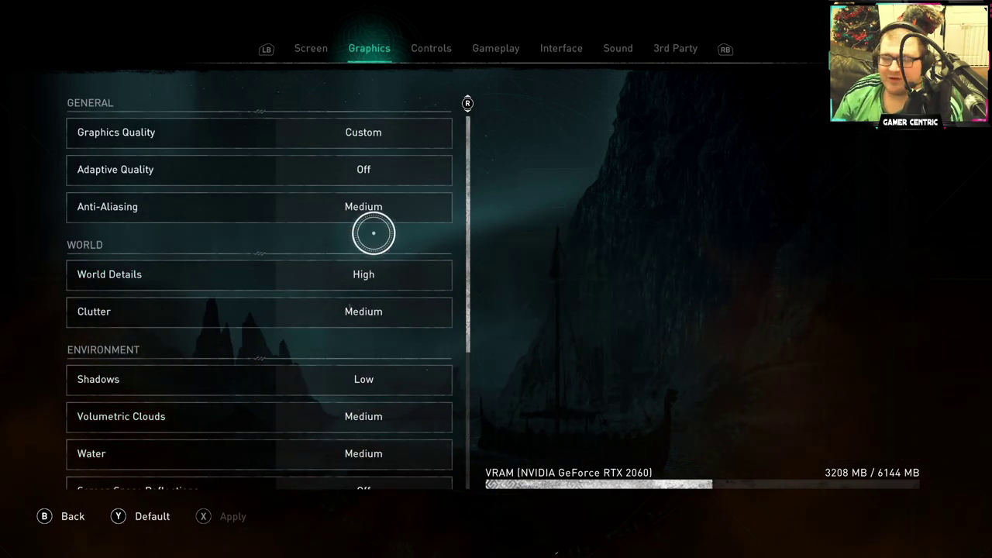
scroll(365, 186, down, 5)
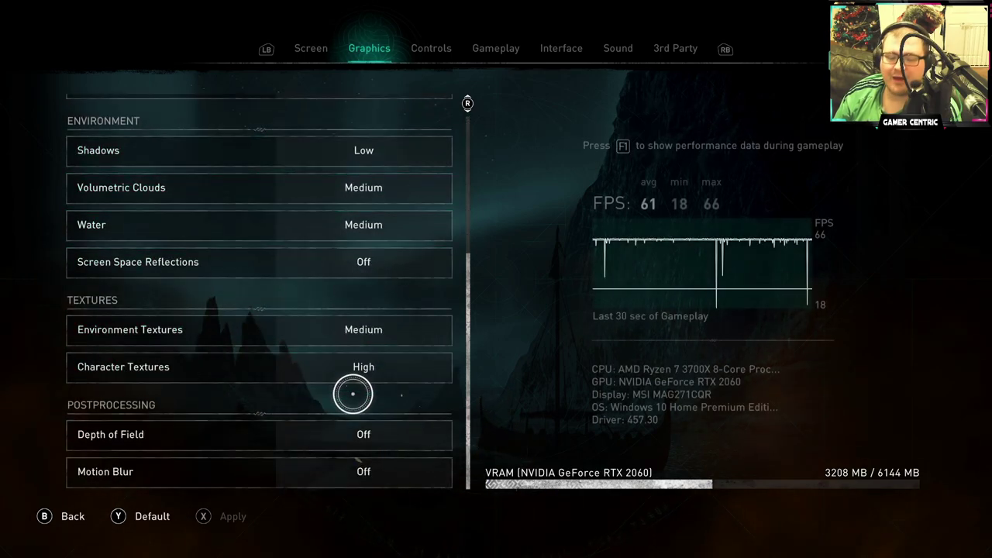